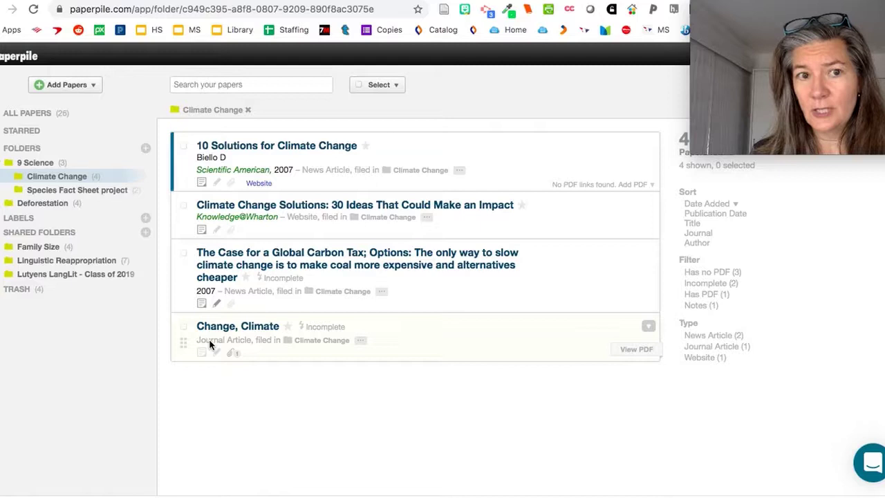
Select all papers in the Climate Change folder and set the citation style to American Psychological Association 7th edition.
left_click(397, 86)
left_click(371, 101)
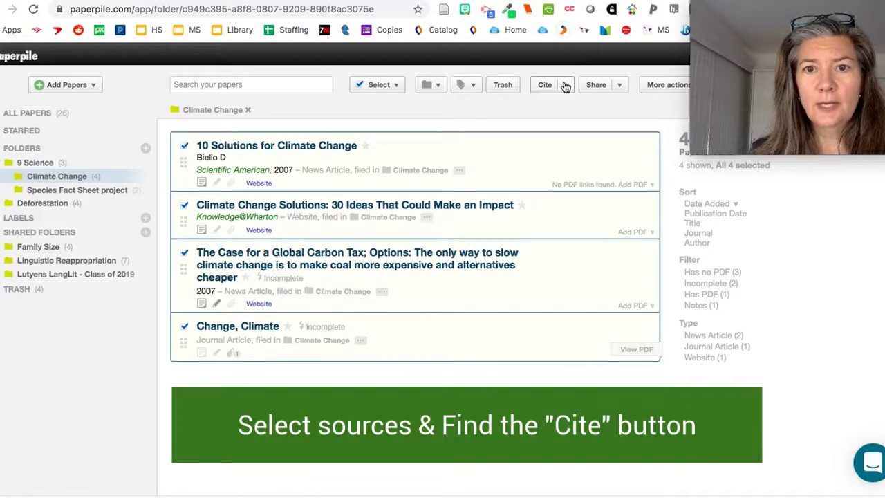
left_click(565, 86)
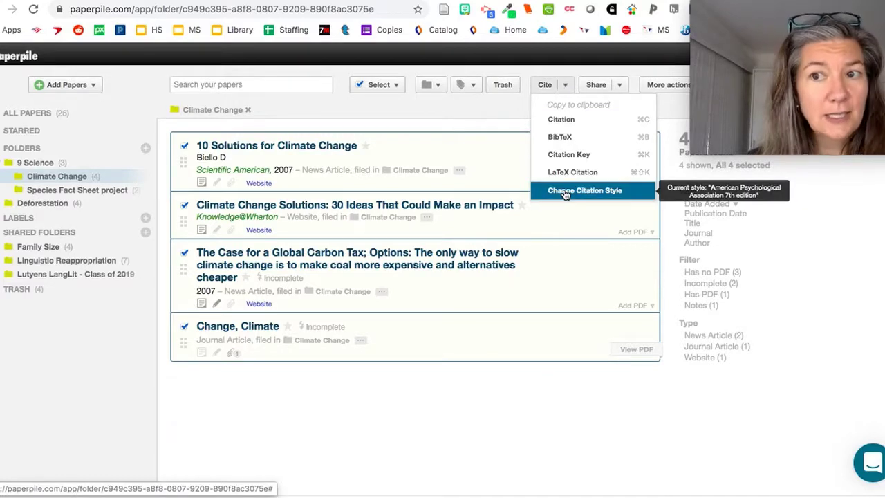
left_click(565, 192)
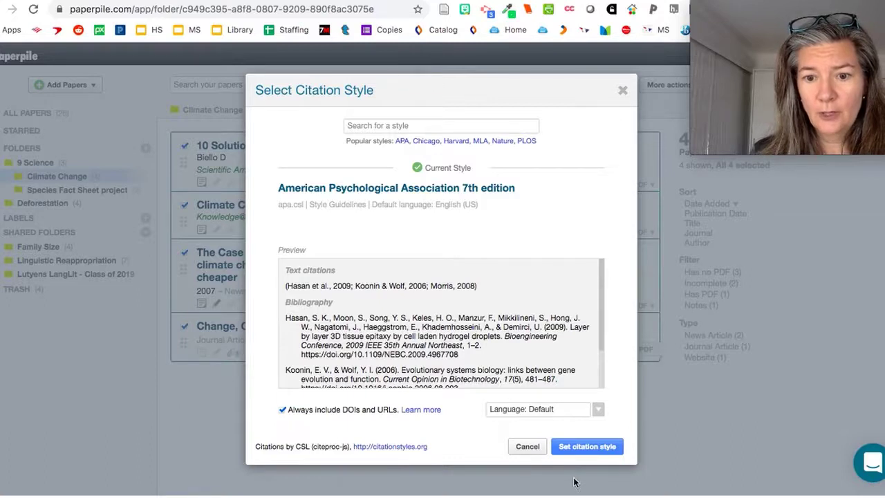
left_click(569, 446)
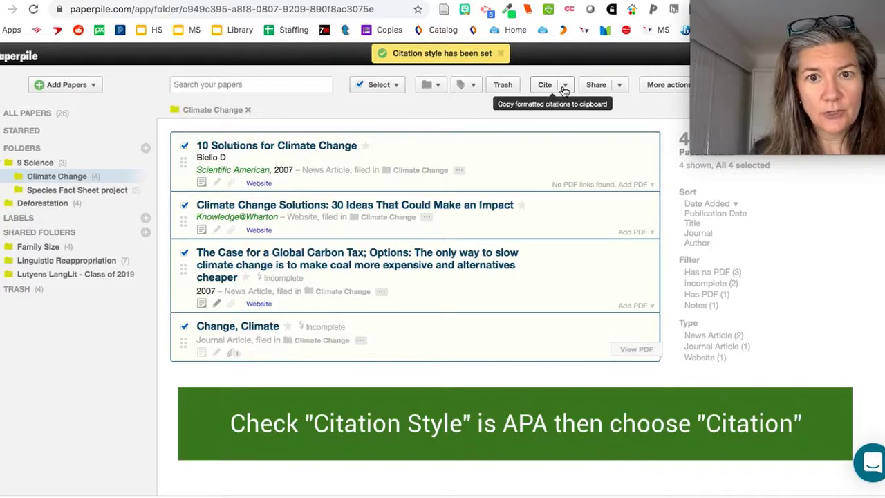
Copy the selected papers' formatted citations and paste them under the Bibliography heading in the Google Docs document "Sci 9: Climate Change Example".
left_click(564, 86)
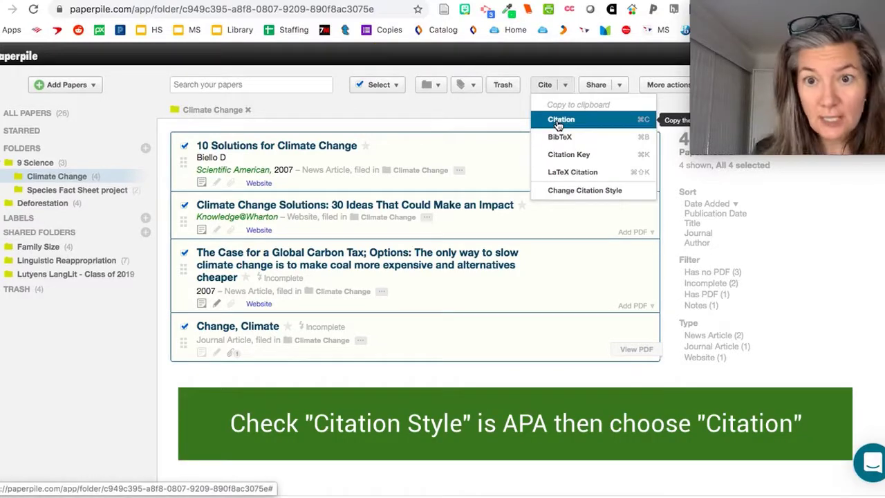
left_click(560, 120)
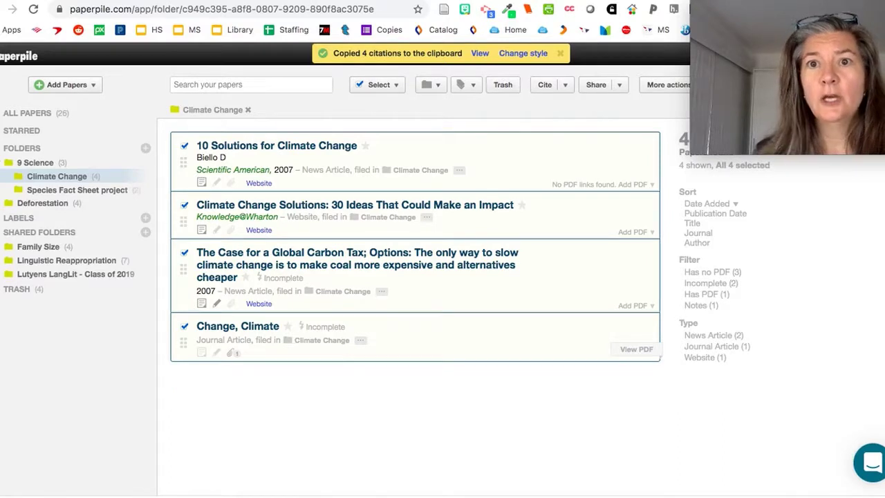
key("ctrl+Tab")
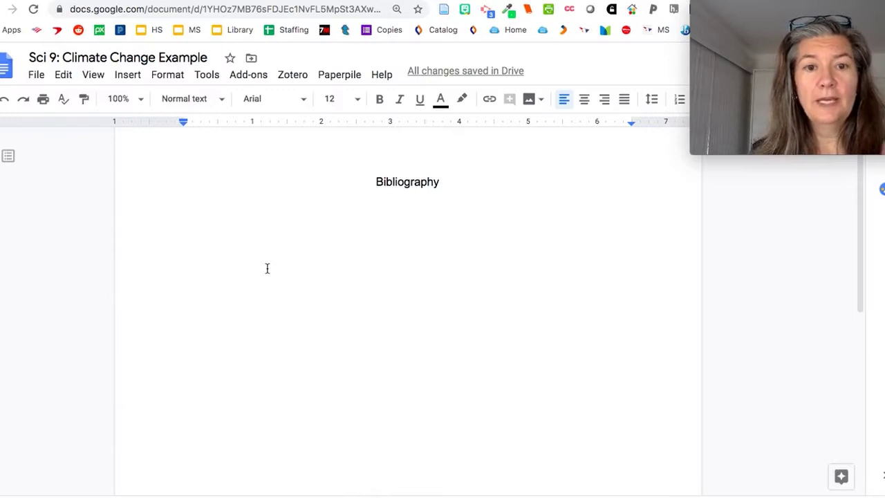
key("ctrl+v")
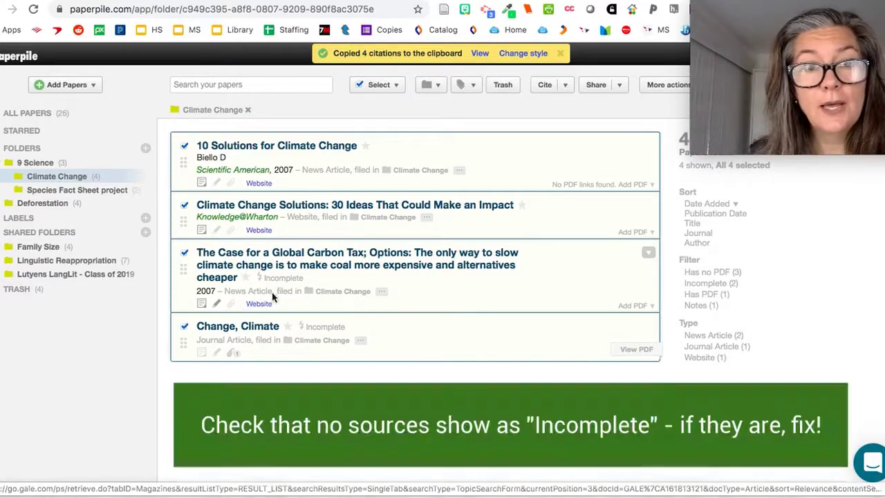
In Paperpile, review the details of the incomplete source "The Case for a Global Carbon Tax" and close them without saving.
mouse_move(283, 278)
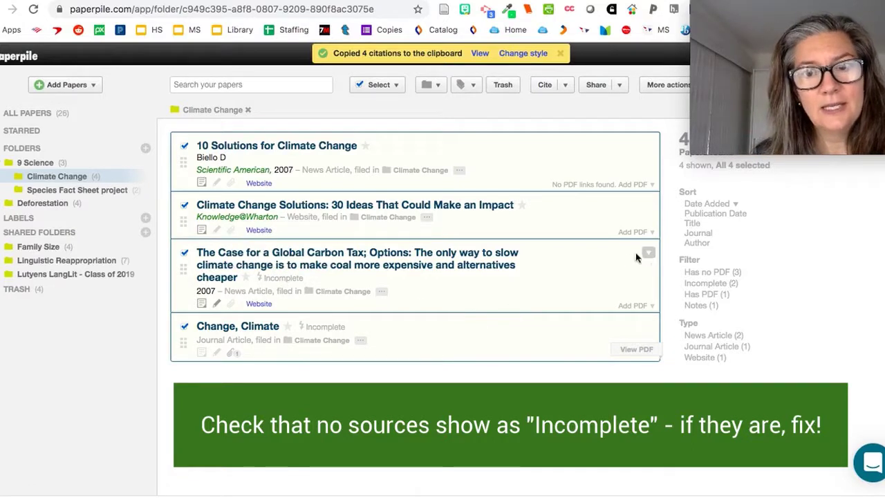
left_click(648, 252)
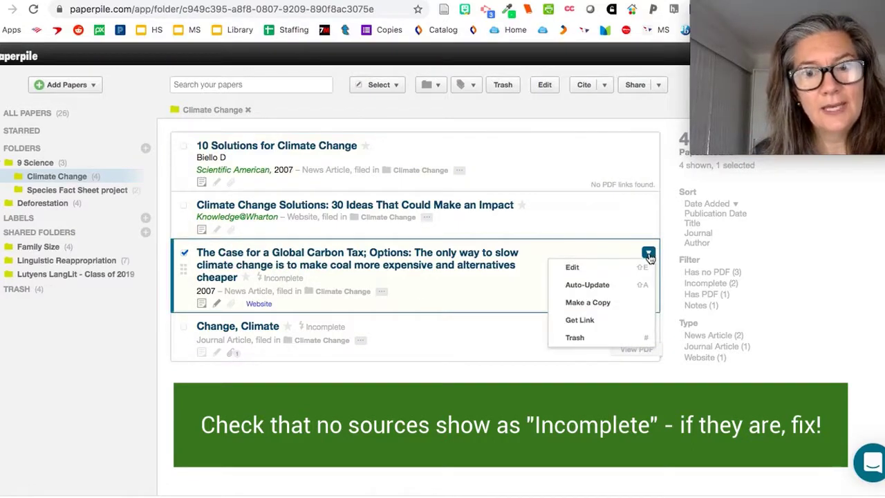
left_click(591, 268)
scroll(269, 223, "down", 2)
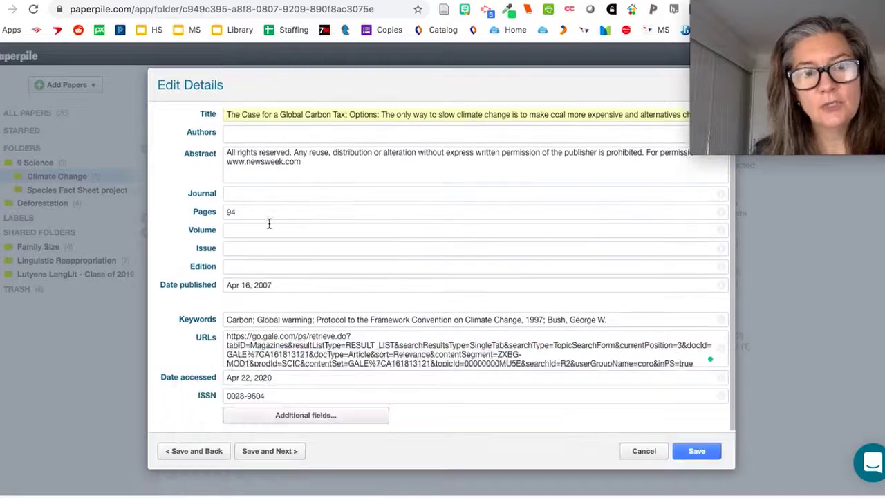
scroll(269, 223, "up", 1)
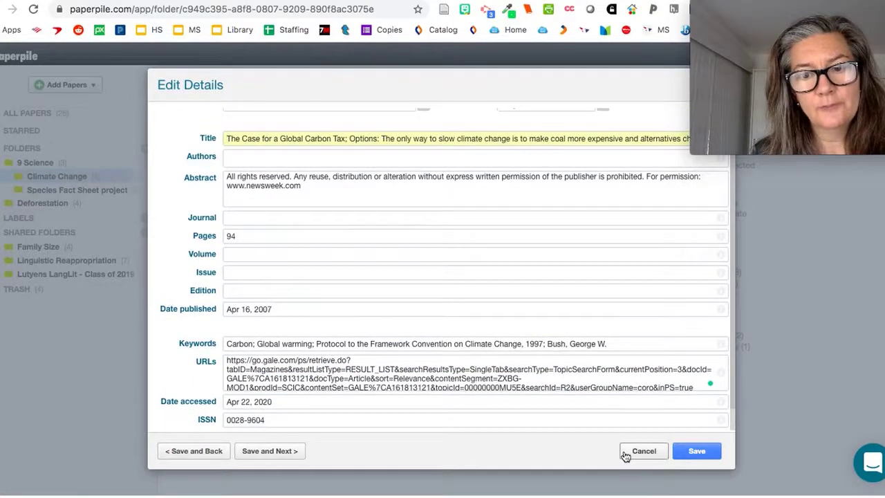
left_click(626, 456)
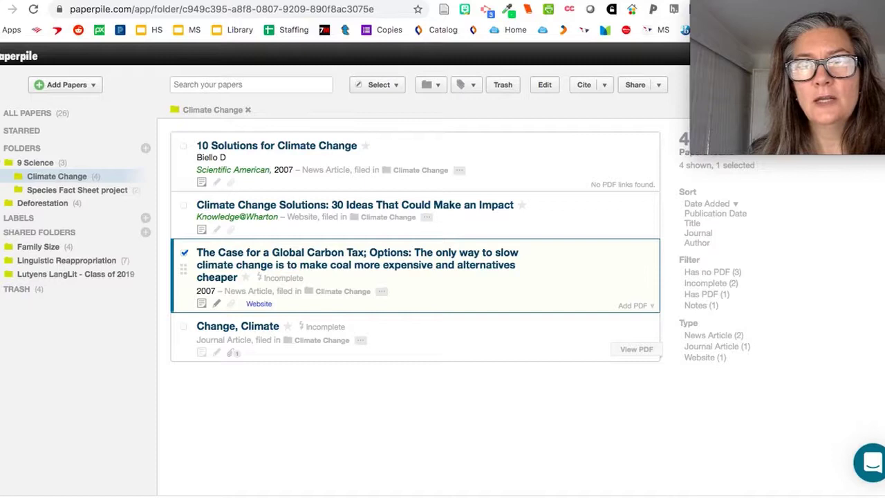
In the Google Docs bibliography, examine the "Change, Climate" entry and the long URL of the Global Carbon Tax entry.
key("ctrl+Tab")
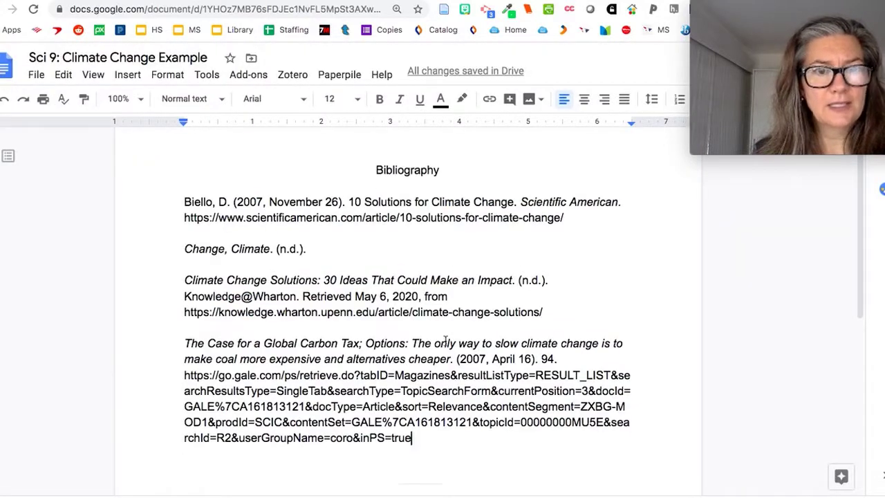
scroll(445, 340, "down", 1)
triple_click(138, 224)
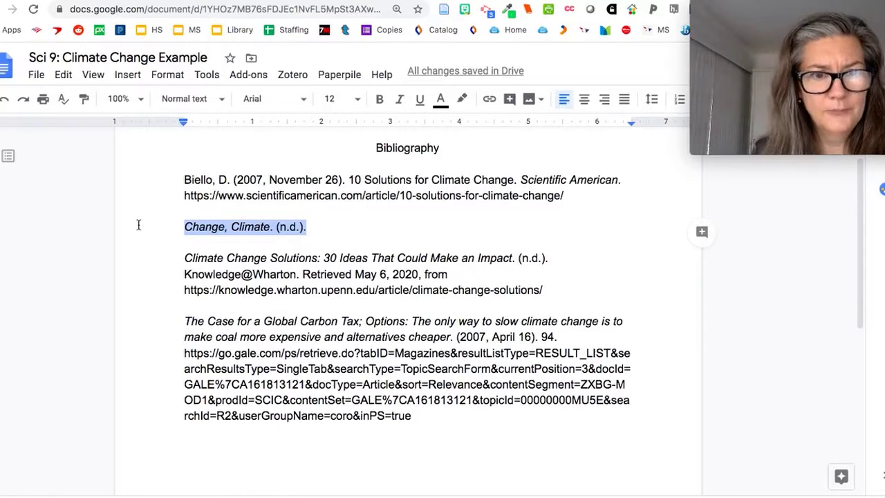
left_click_drag(412, 416, 165, 352)
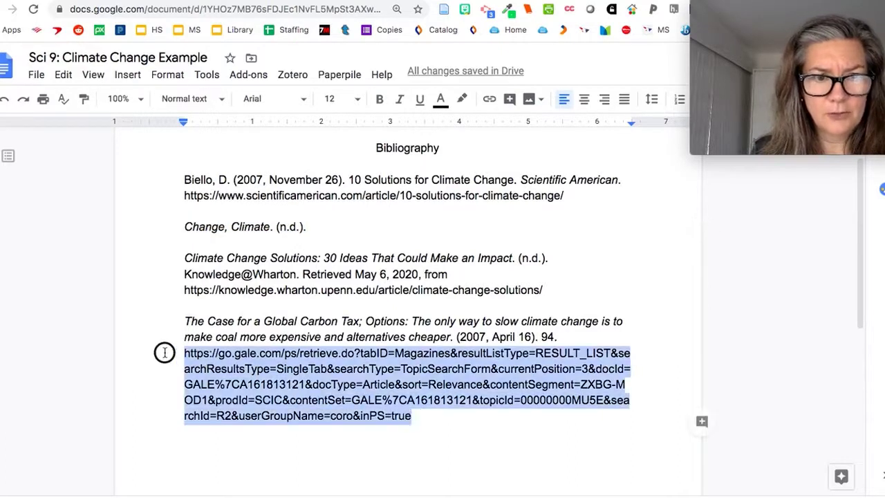
left_click(383, 213)
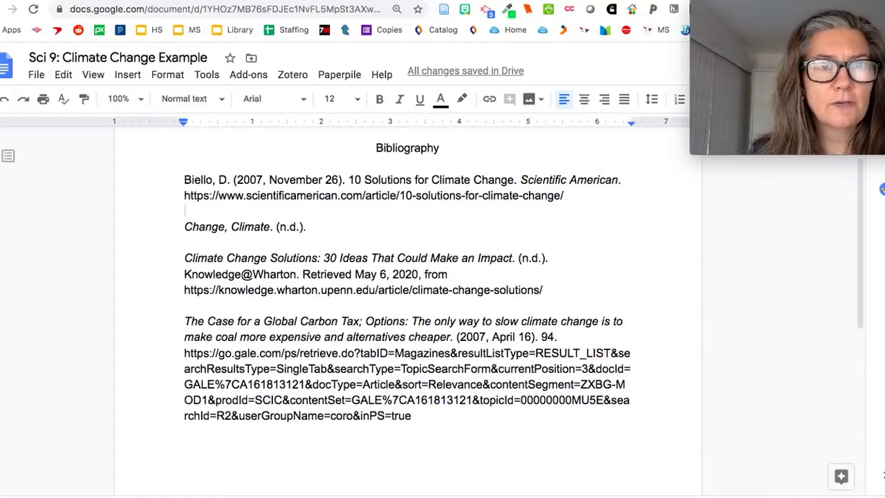
Get the stored URL from the Global Carbon Tax source's details in Paperpile and open its Gale In Context article page.
key("ctrl+Tab")
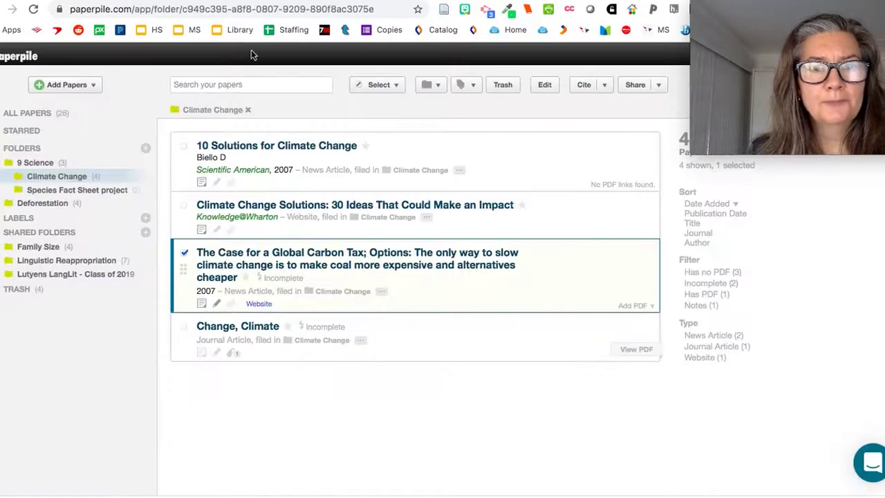
left_click(185, 257)
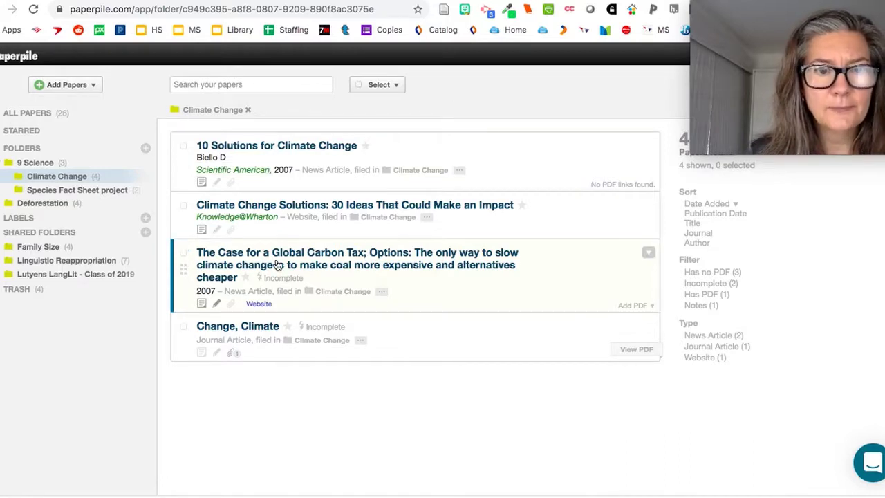
left_click(294, 263)
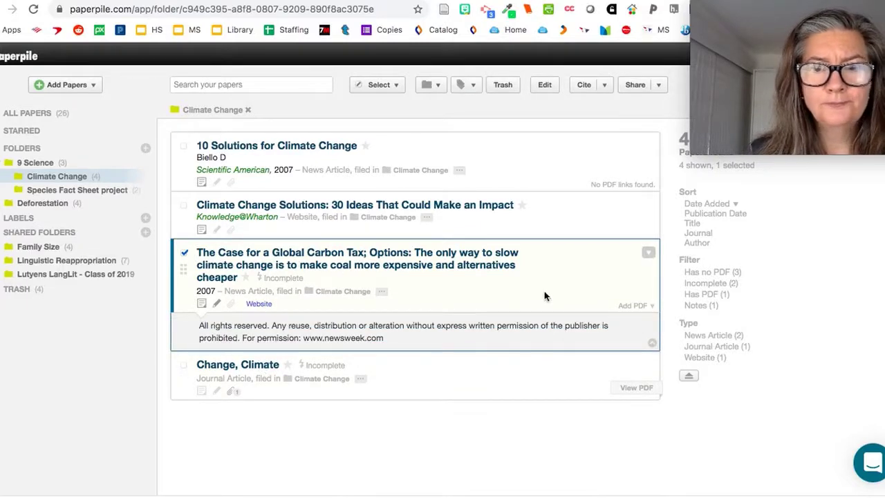
left_click(649, 253)
left_click(596, 268)
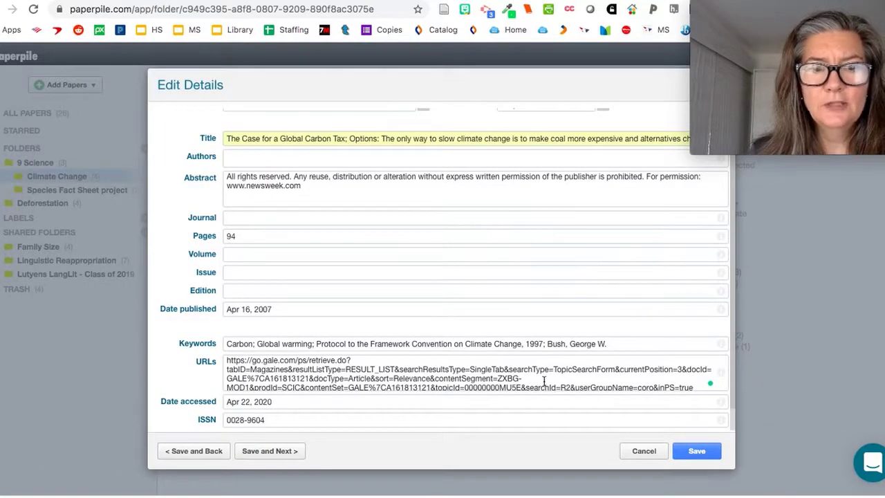
triple_click(416, 368)
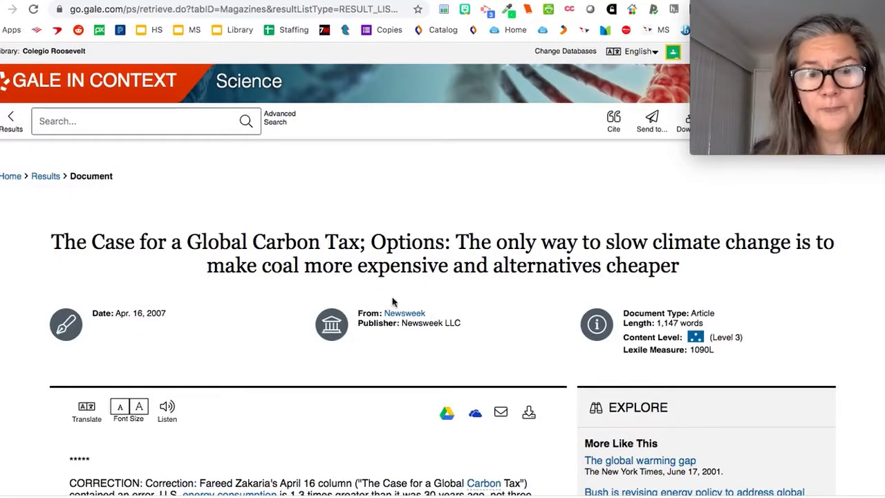
Replace the Global Carbon Tax entry in the Google Docs bibliography with the APA 6th Edition source citation from the Gale page.
scroll(391, 301, "down", 15)
scroll(391, 301, "down", 12)
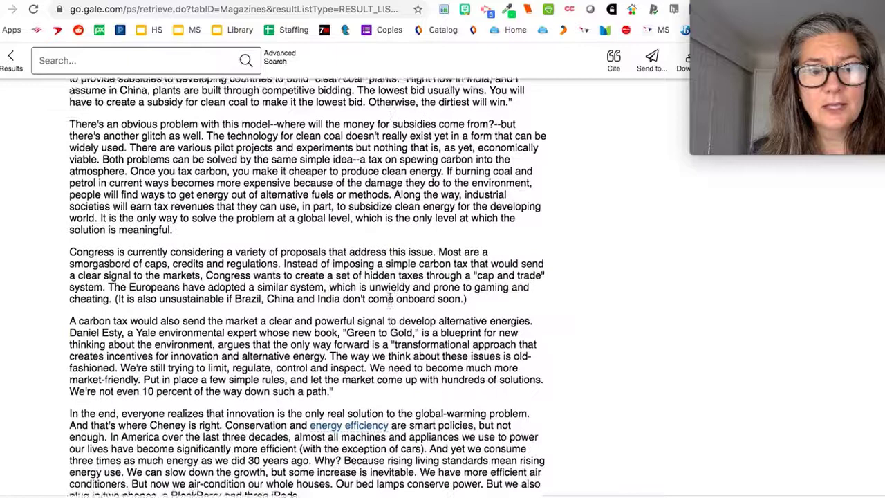
scroll(389, 302, "up", 2)
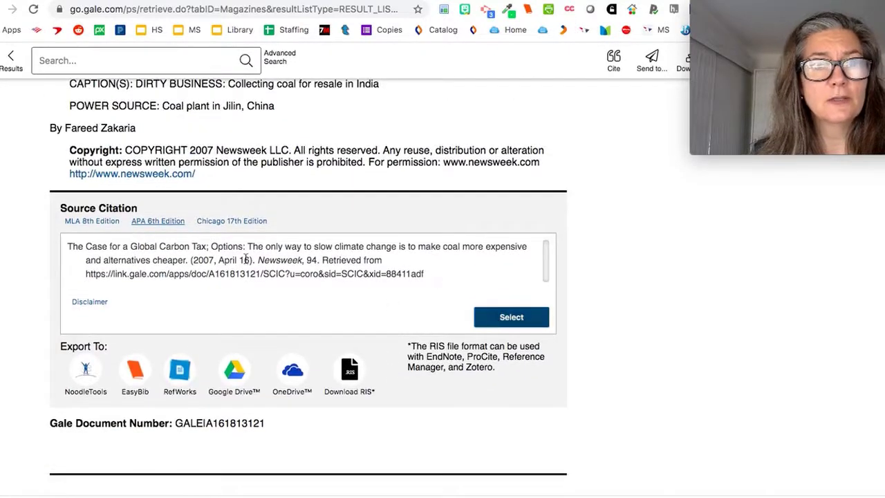
left_click(507, 319)
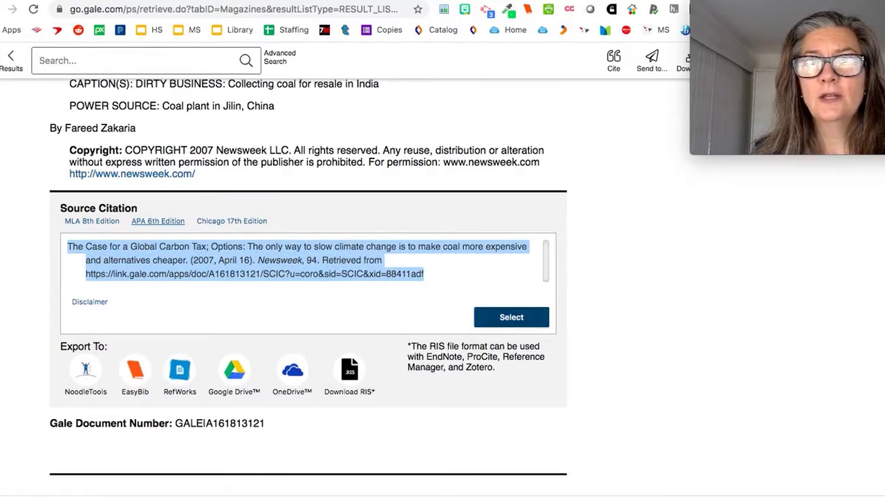
left_click(466, 1)
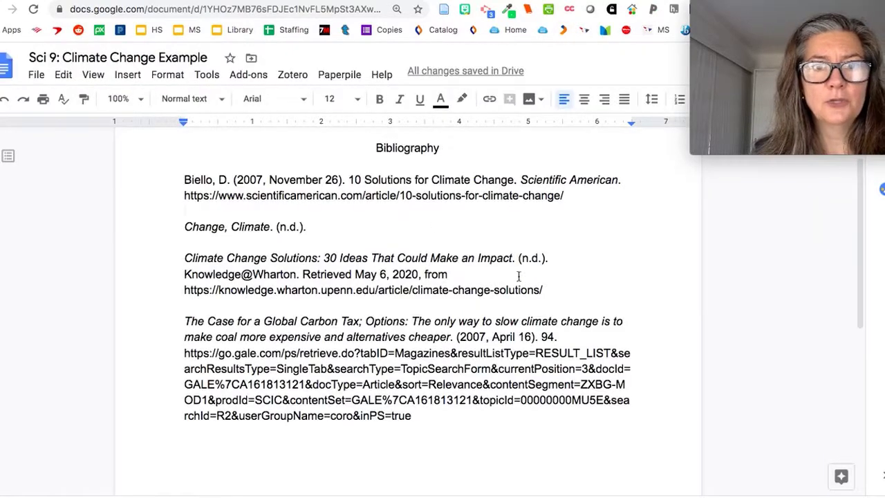
left_click_drag(446, 409, 158, 300)
left_click_drag(417, 416, 186, 322)
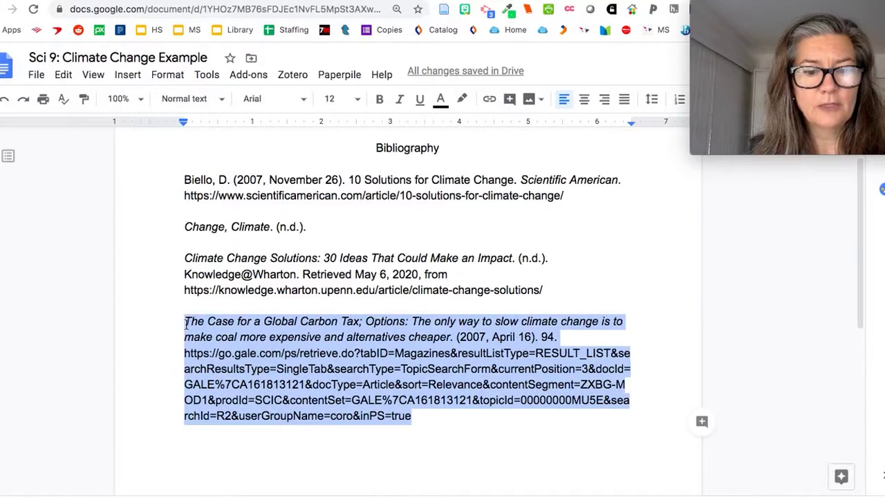
key("ctrl+v")
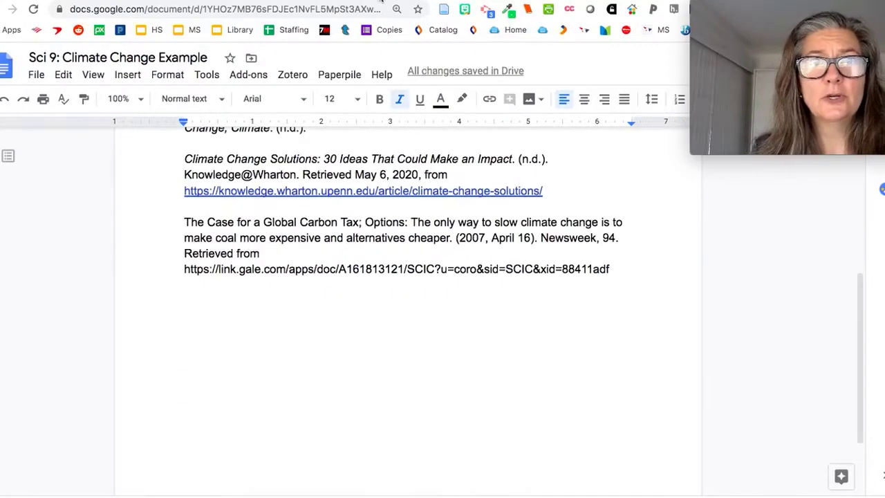
Review the publication information on the Gale article page and close the Global Carbon Tax source's details in Paperpile without saving.
key("ctrl+shift+Tab")
scroll(361, 243, "up", 1)
scroll(361, 237, "up", 15)
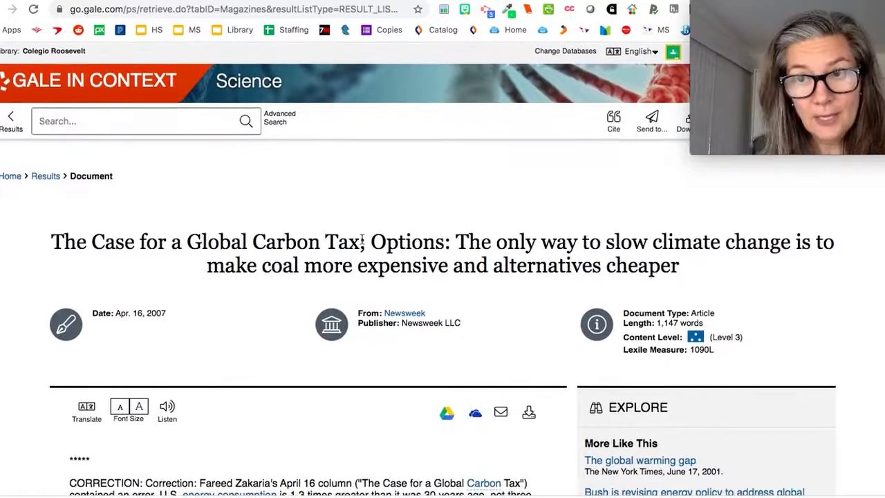
scroll(337, 340, "down", 3)
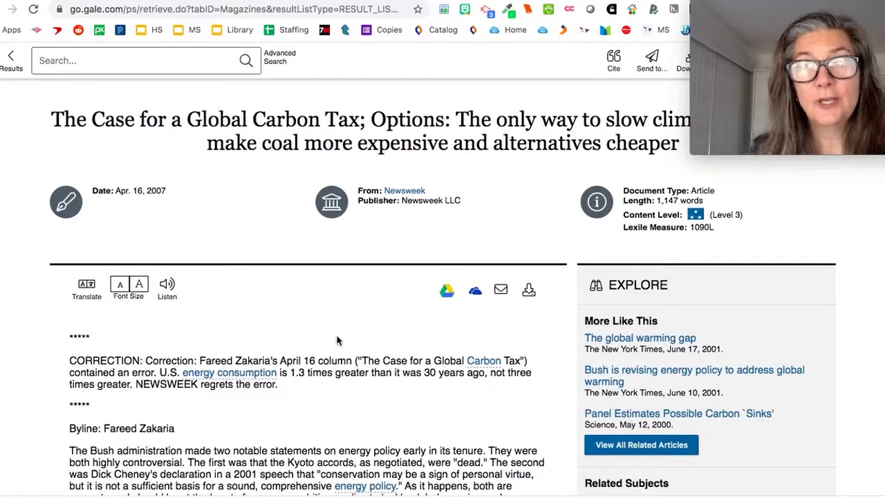
scroll(338, 340, "up", 3)
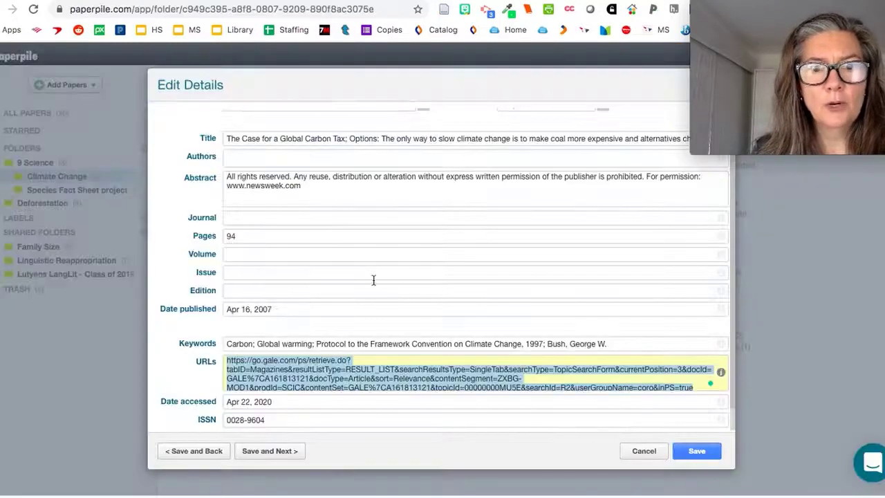
left_click(646, 451)
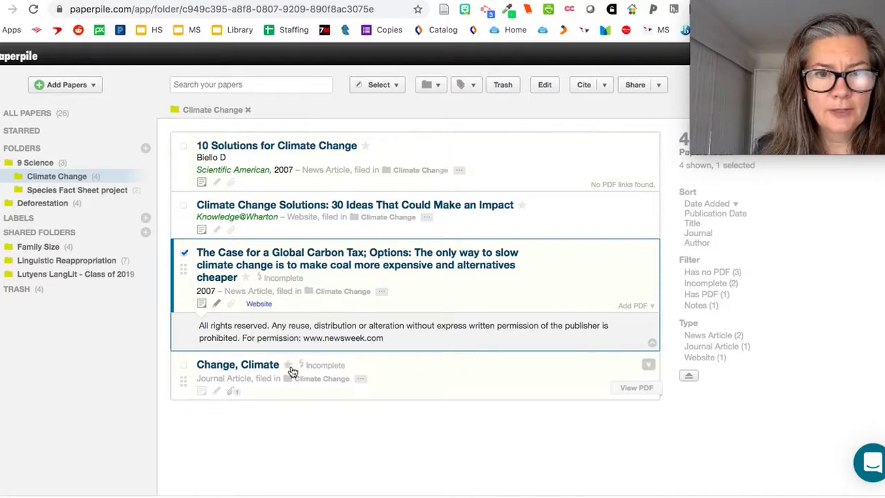
Check the incomplete "Change, Climate" source's details in Paperpile for missing fields, including its URL, and close them without saving.
mouse_move(323, 366)
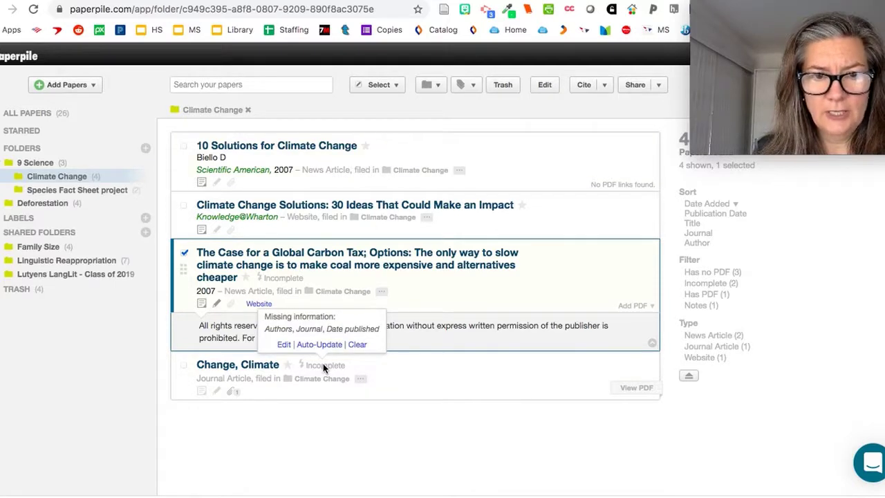
left_click(284, 345)
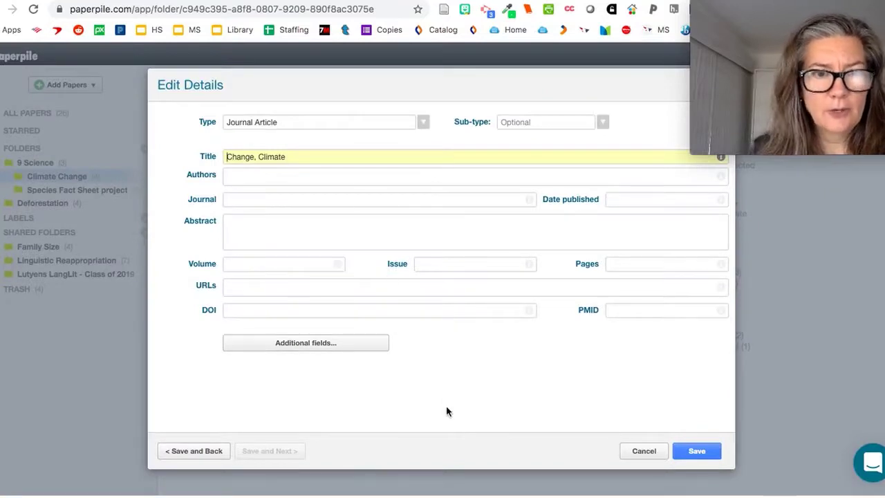
left_click(247, 289)
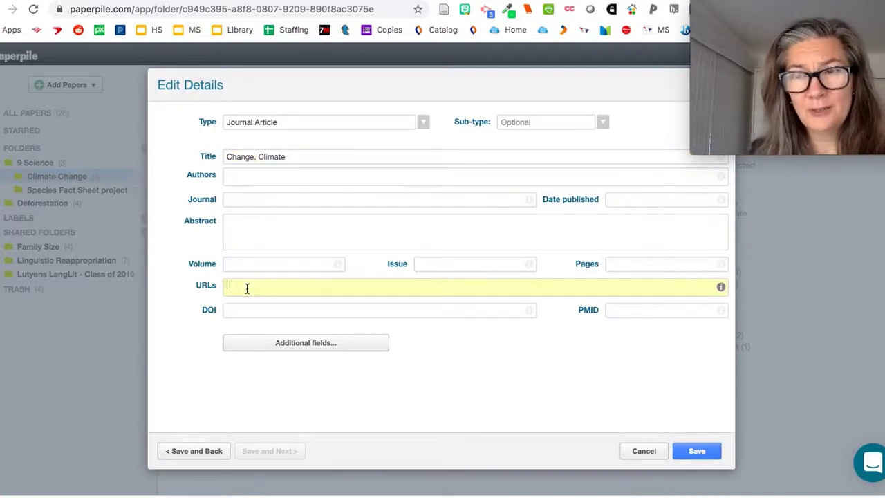
left_click(641, 451)
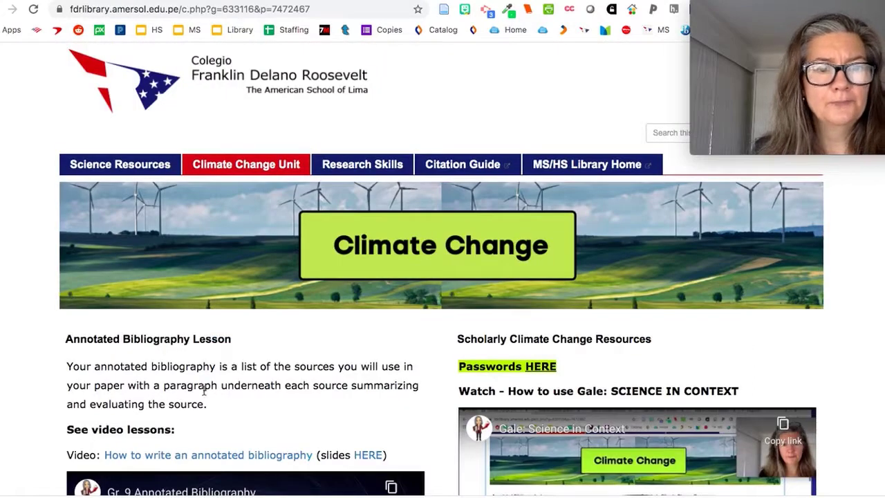
Open the OSLIS Citation Maker for APA from the library's Climate Change Unit page and browse its list of source types.
scroll(204, 391, "down", 7)
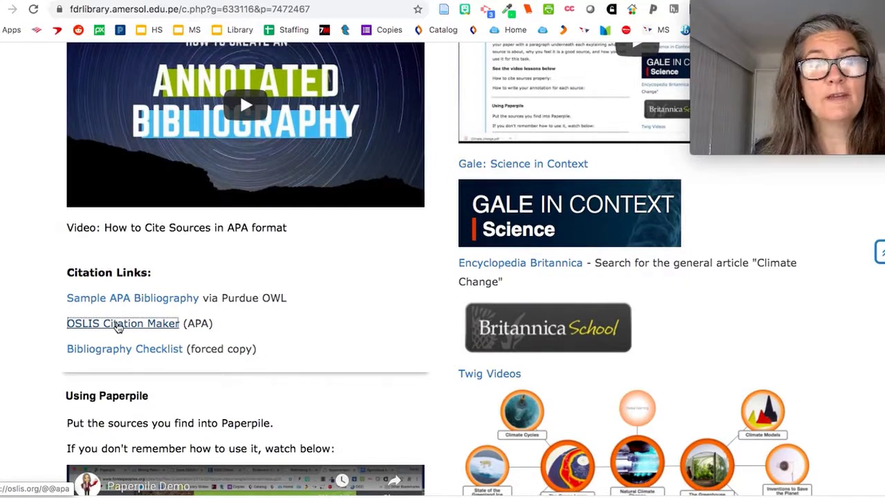
left_click(118, 327)
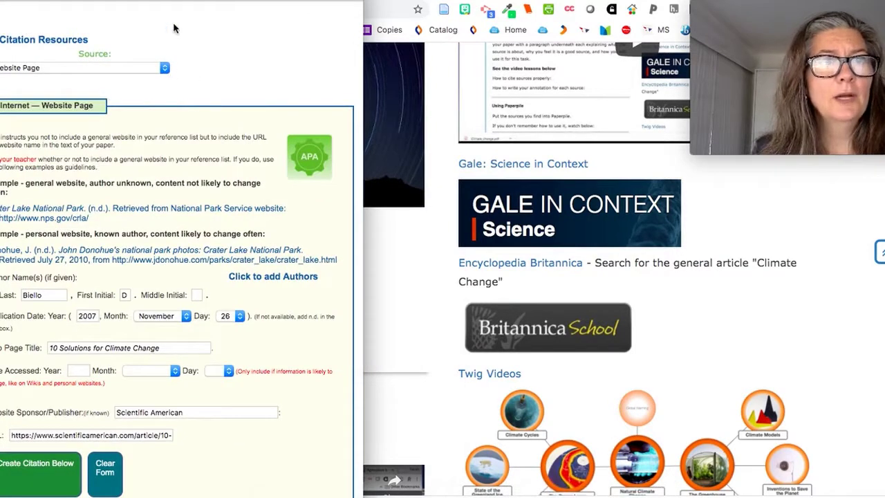
left_click(165, 69)
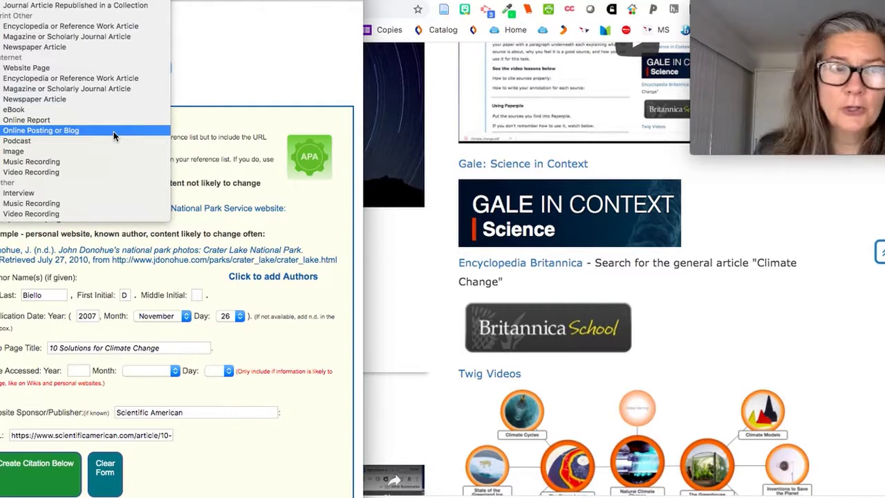
left_click(234, 43)
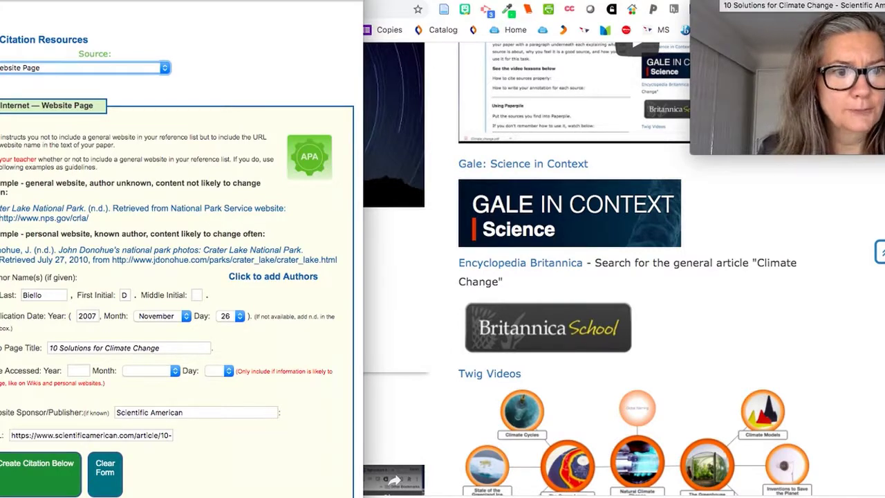
Bring up the Scientific American article "10 Solutions for Climate Change" and place its window beside the APA citation maker form.
left_click(720, 1)
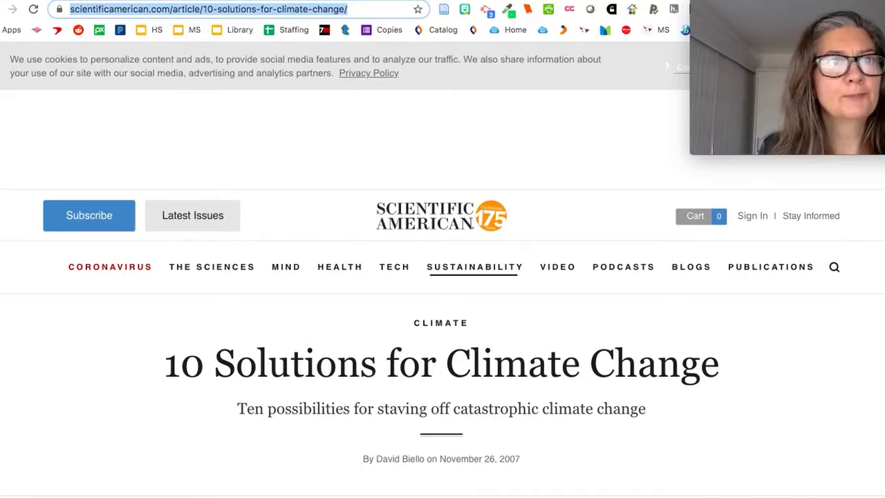
left_click_drag(208, 1, 281, 1)
left_click(10, 16)
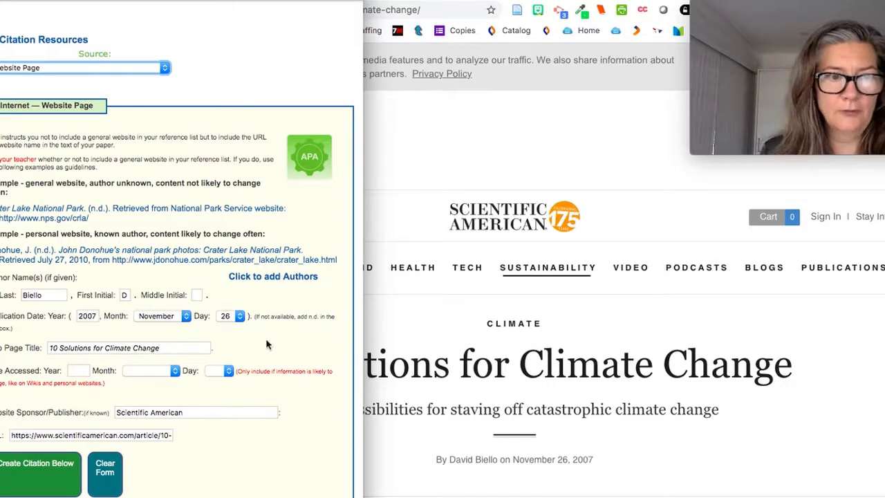
Create the APA website page citation for "10 Solutions for Climate Change" from the completed citation maker form and copy it.
scroll(266, 359, "down", 1)
scroll(267, 359, "down", 3)
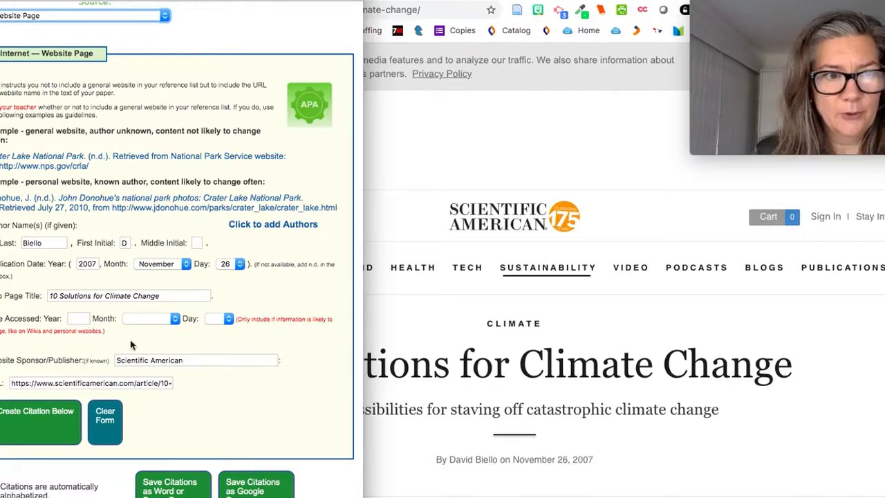
scroll(217, 400, "down", 2)
scroll(217, 399, "down", 3)
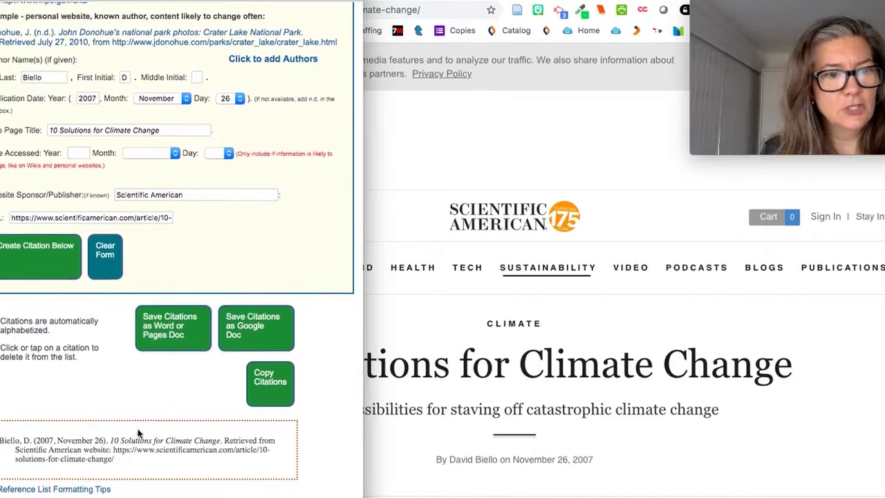
left_click(128, 462)
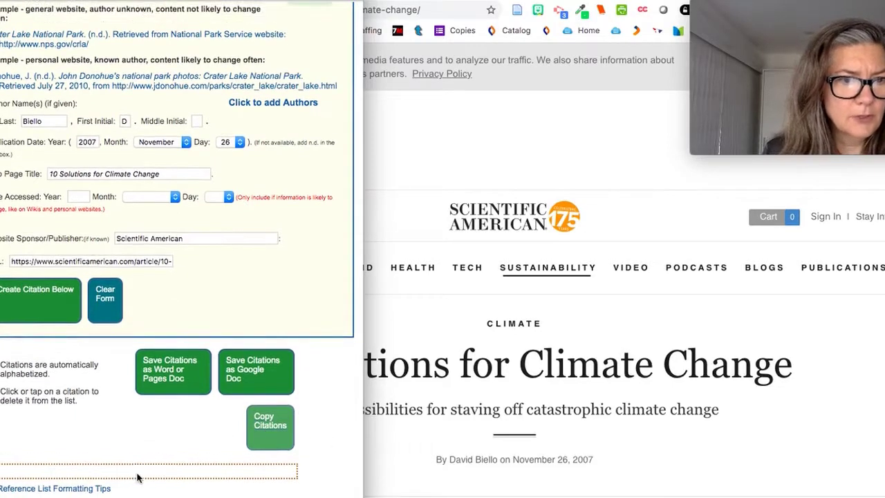
scroll(46, 303, "up", 3)
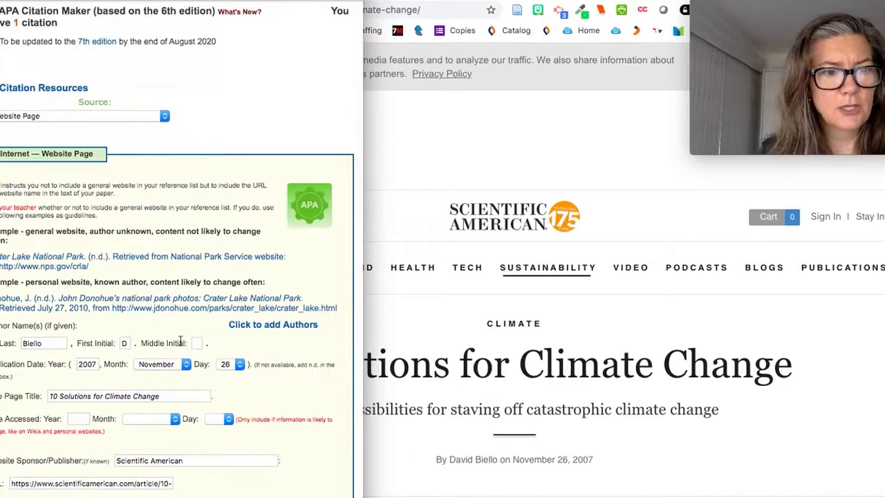
scroll(179, 339, "down", 4)
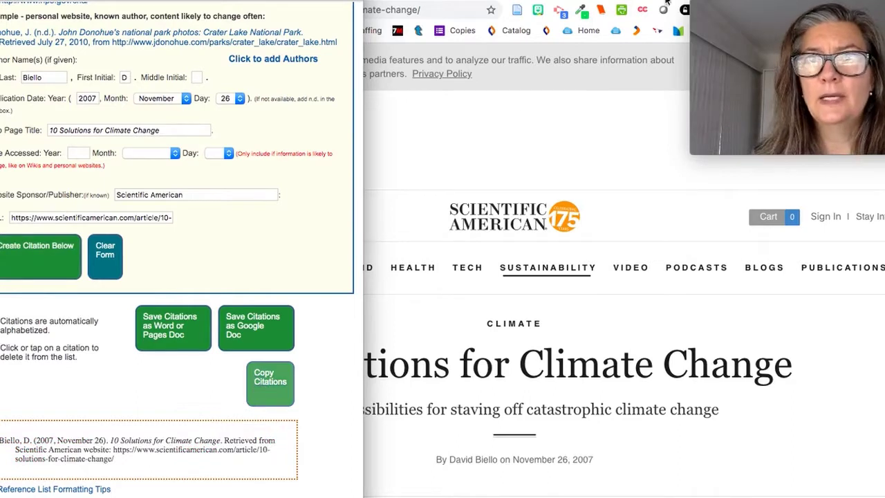
Paste the citation maker's "10 Solutions for Climate Change" citation on a new line below the first entry of the Google Docs bibliography.
left_click(374, 2)
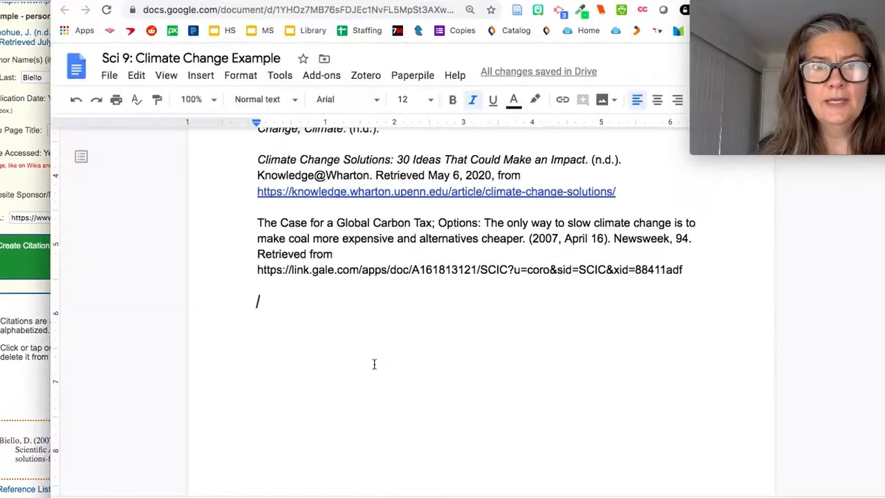
scroll(374, 364, "up", 1)
scroll(374, 365, "up", 3)
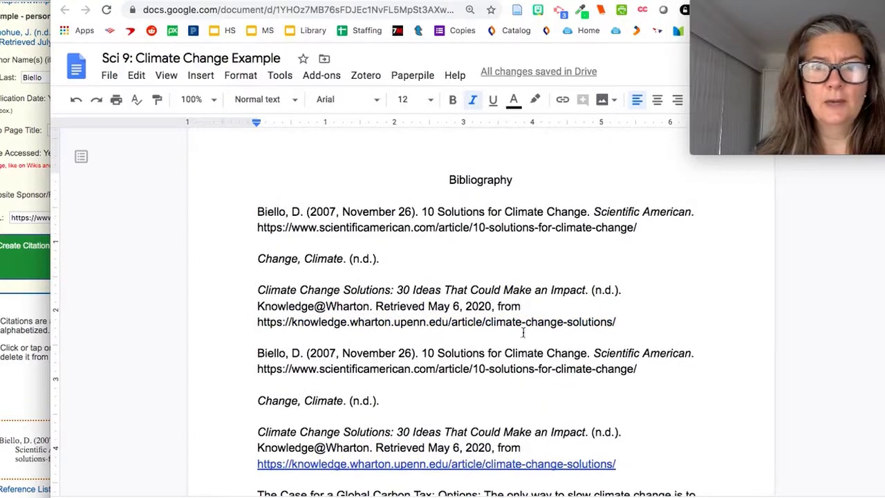
left_click(649, 226)
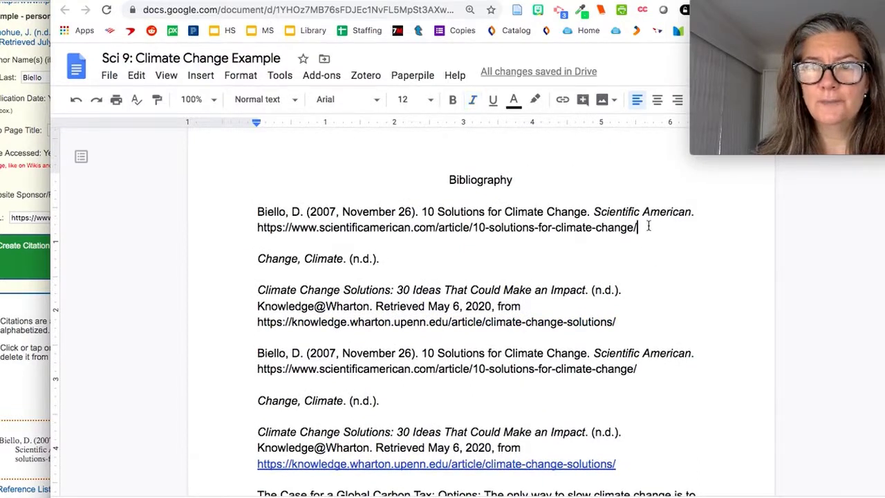
key("Return")
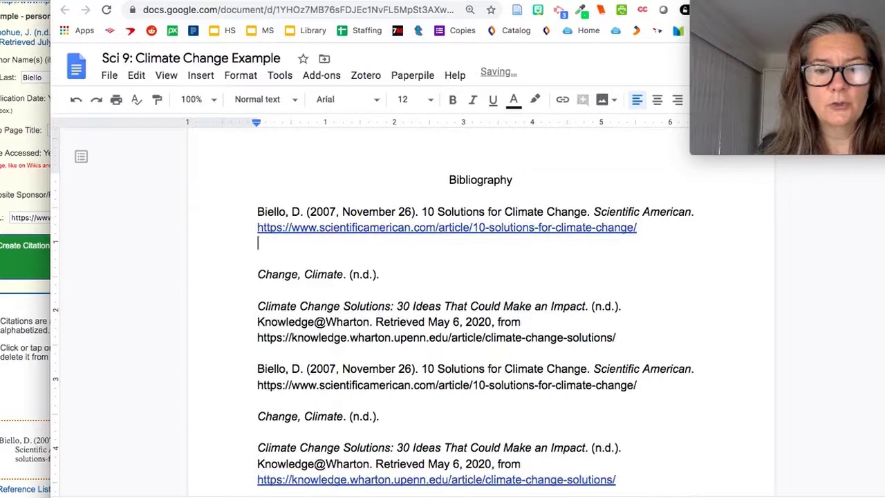
key("Return")
type("Biello, D. (2007, November 26). 10 Solutions for Climate Change. Retrieved from Scientific American website: https://www.scientificamerican.com/article/10-solutions-for-climate-change/")
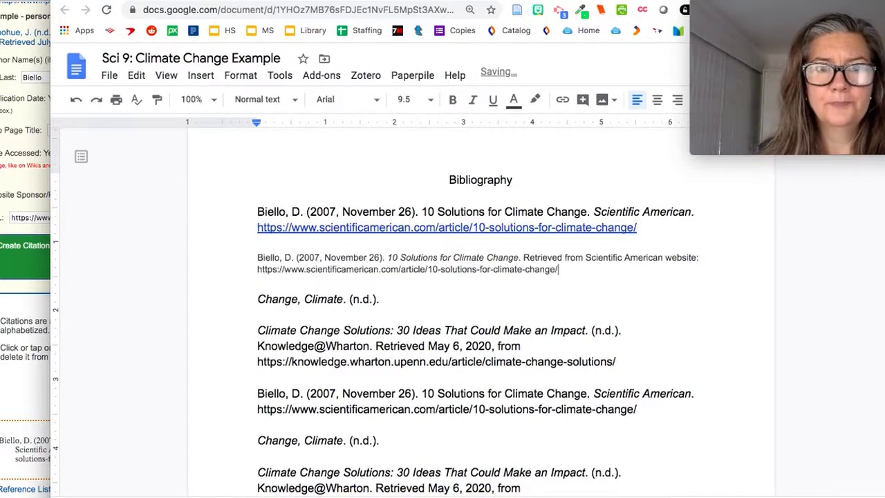
Compare the pasted "10 Solutions for Climate Change" citation with the Paperpile-generated entry above it, checking the Paperpile folder as well.
left_click_drag(563, 268, 247, 254)
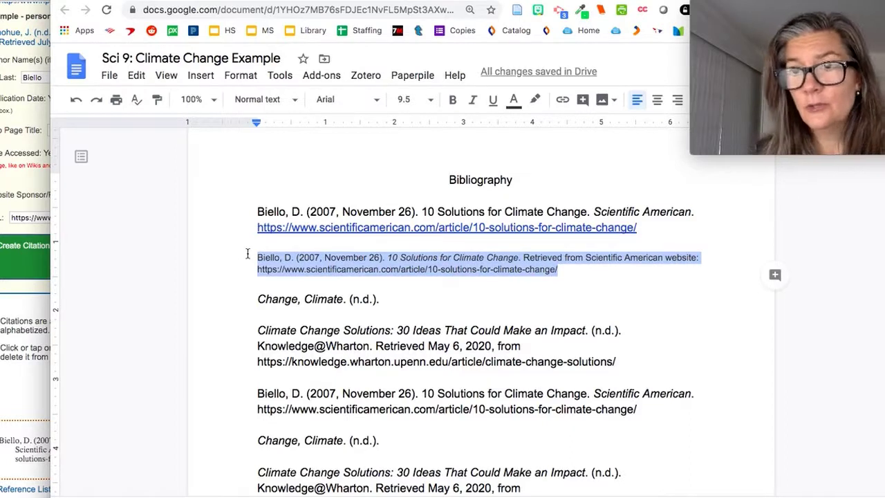
left_click(653, 227)
left_click_drag(653, 227, 232, 200)
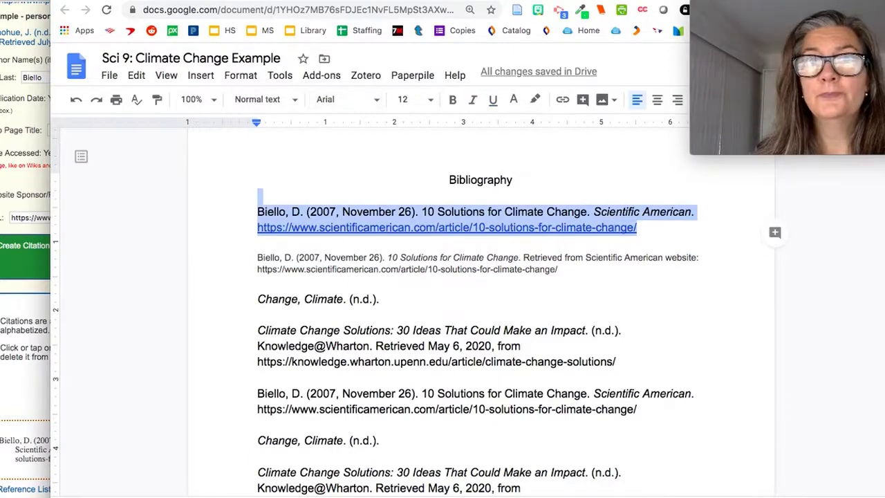
left_click(660, 3)
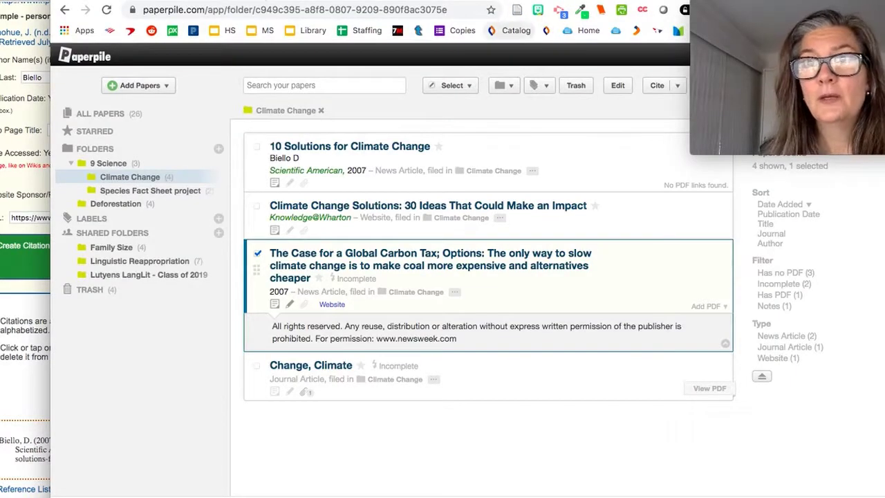
key("ctrl+Tab")
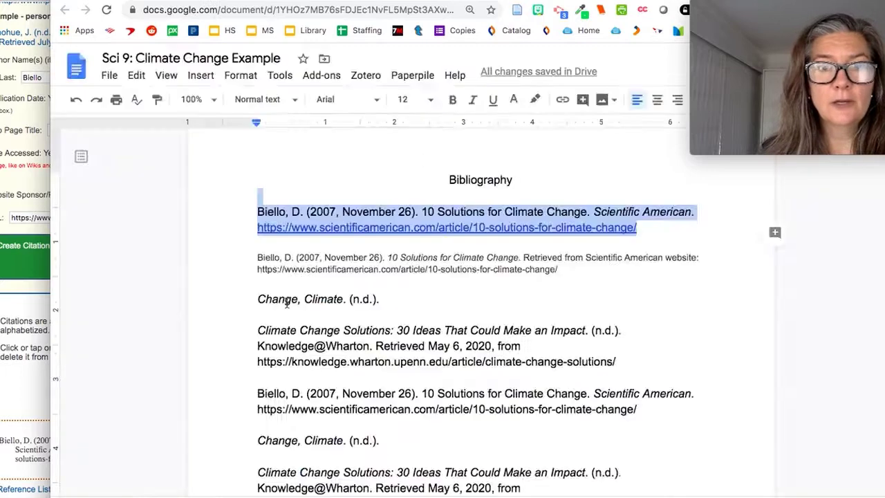
left_click_drag(565, 269, 243, 206)
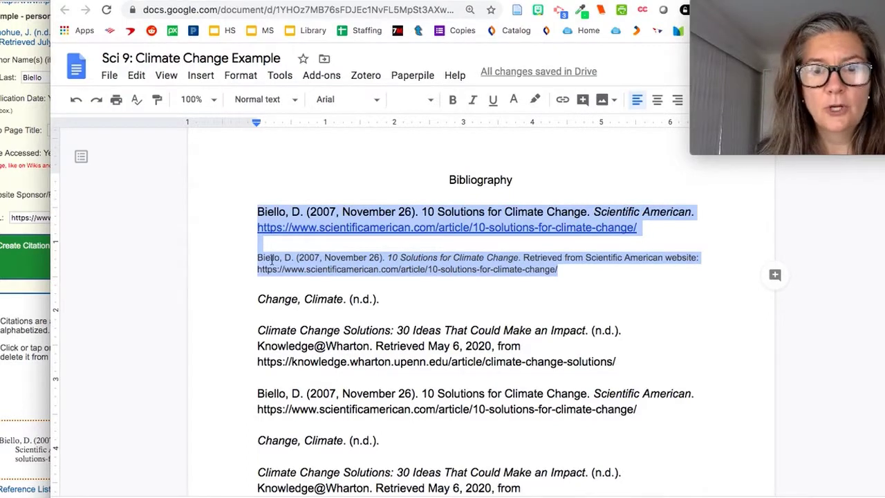
Delete the pasted "10 Solutions for Climate Change" citation and the first "Change, Climate" entry along with the leftover blank line.
left_click(385, 297)
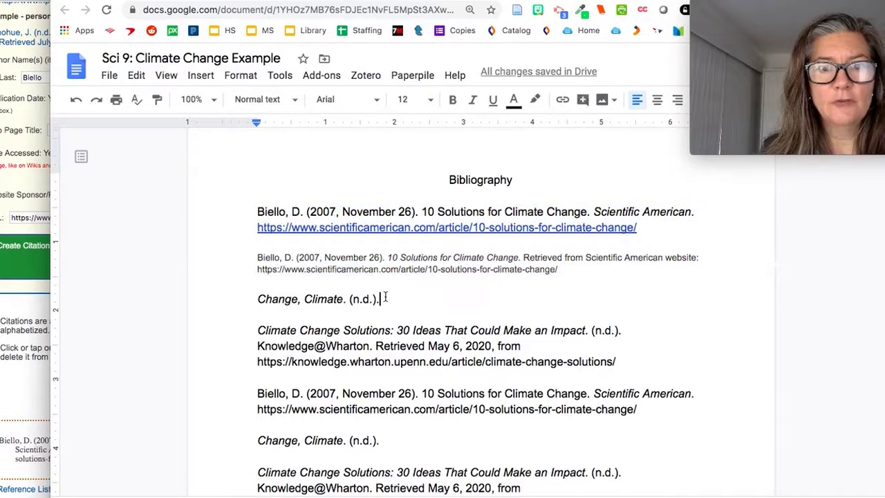
left_click(243, 249, "shift")
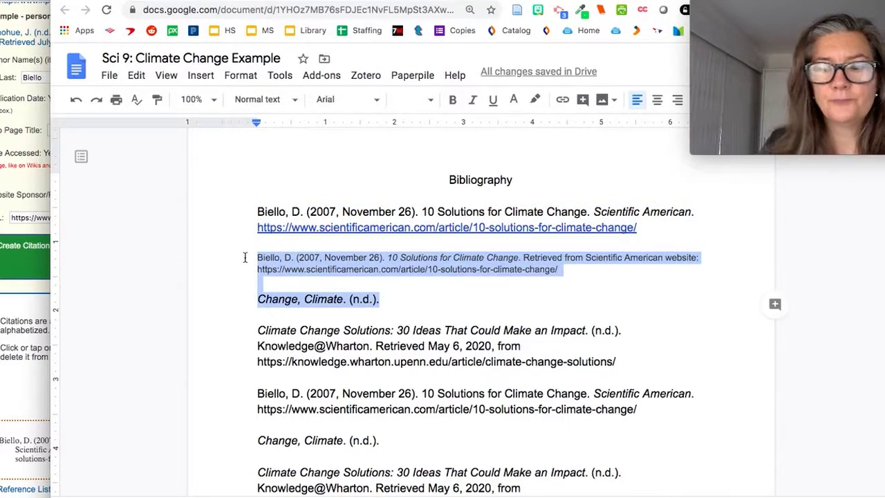
key("BackSpace")
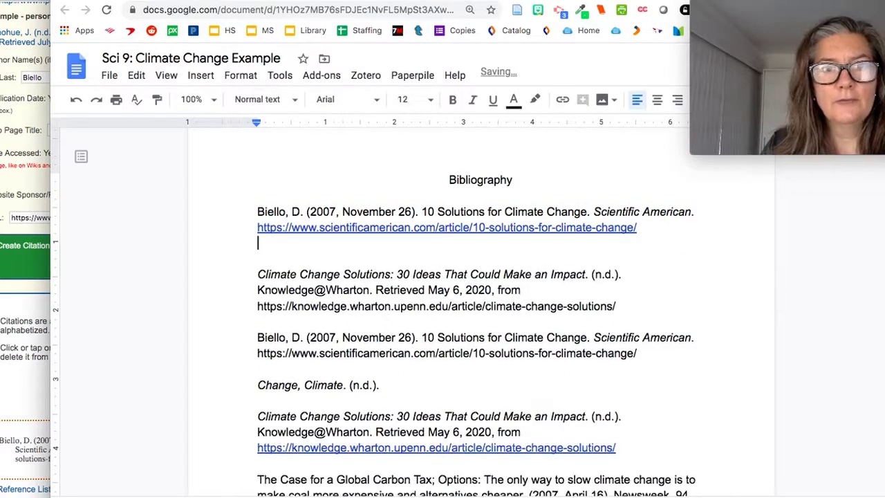
key("BackSpace")
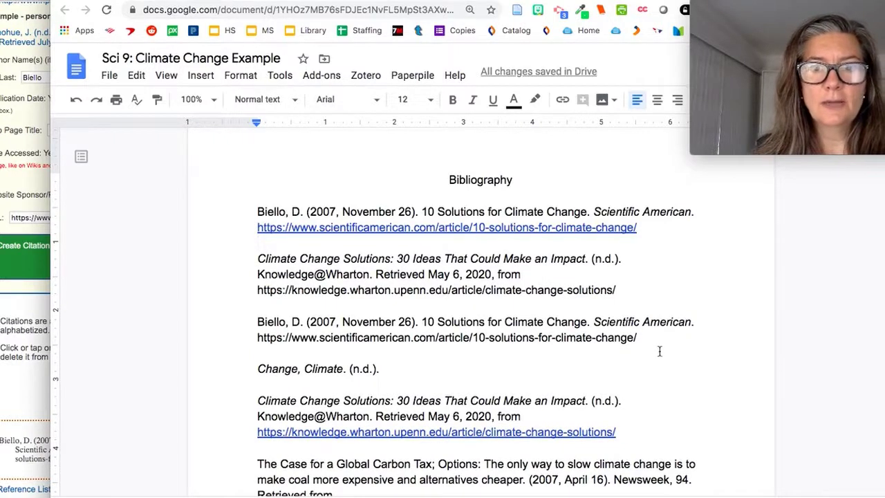
Delete the duplicate "10 Solutions for Climate Change" entry and the remaining "Change, Climate" entry, closing up the blank lines.
left_click_drag(652, 341, 247, 316)
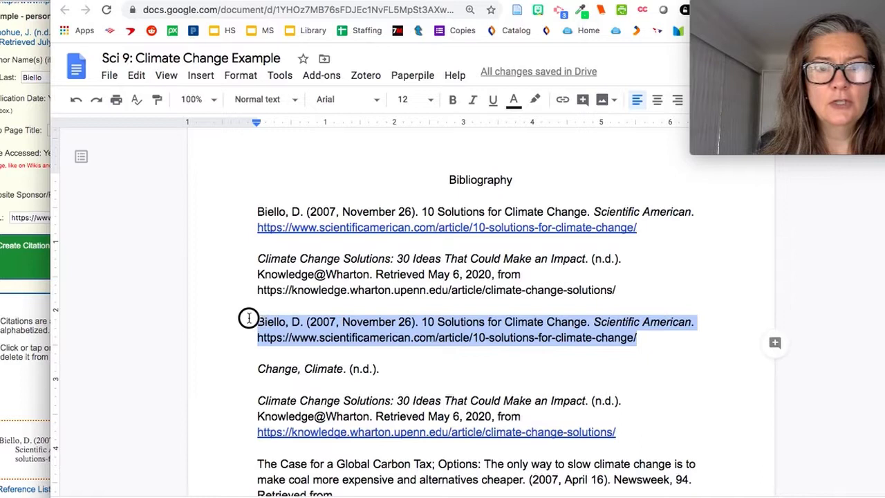
key("BackSpace")
left_click_drag(397, 349, 253, 355)
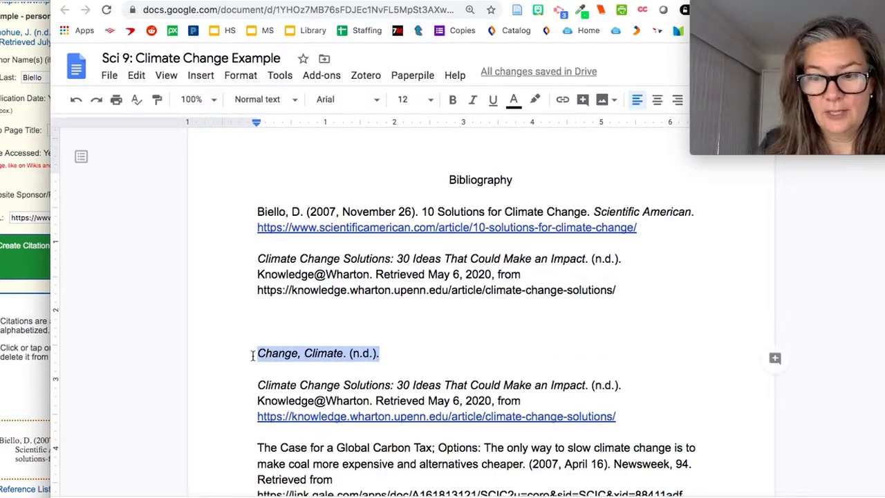
key("BackSpace")
key("BackSpace")
key("BackSpace")
key("BackSpace")
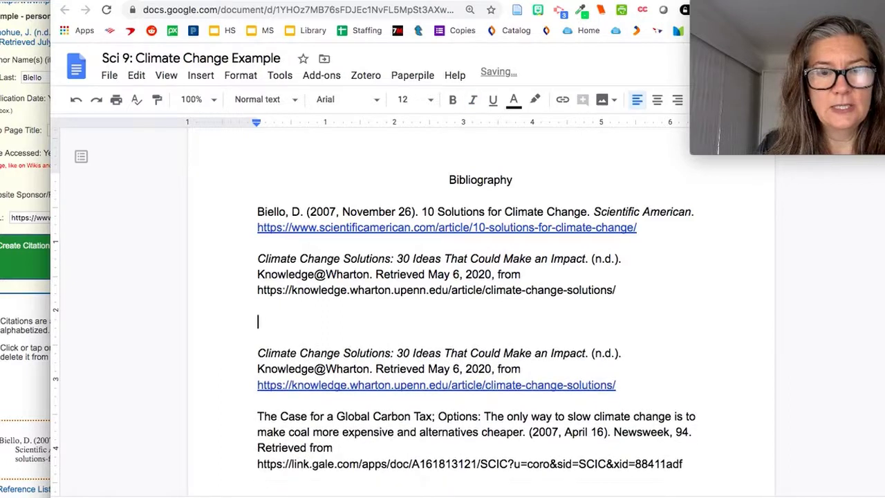
key("BackSpace")
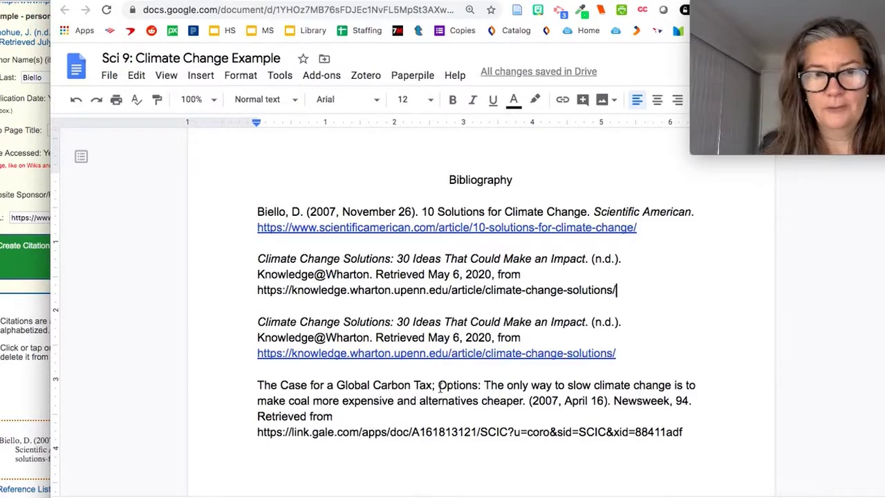
Remove the underline from all the entries below the Bibliography heading.
left_click_drag(691, 437, 227, 199)
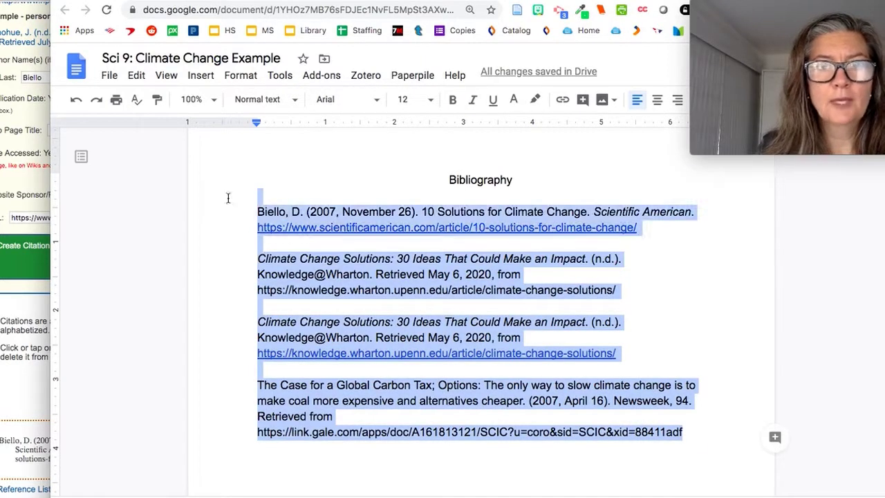
left_click(491, 102)
left_click(492, 104)
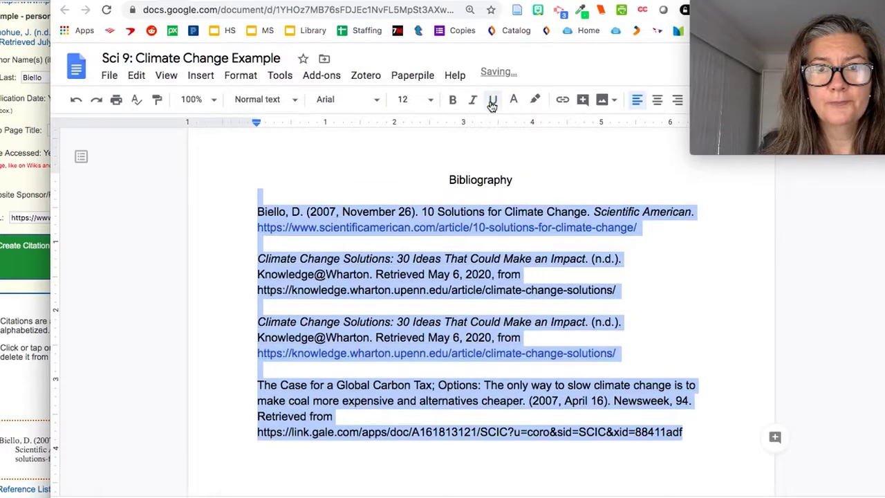
Color all the entries below the Bibliography heading black and set their line spacing to double.
left_click(514, 99)
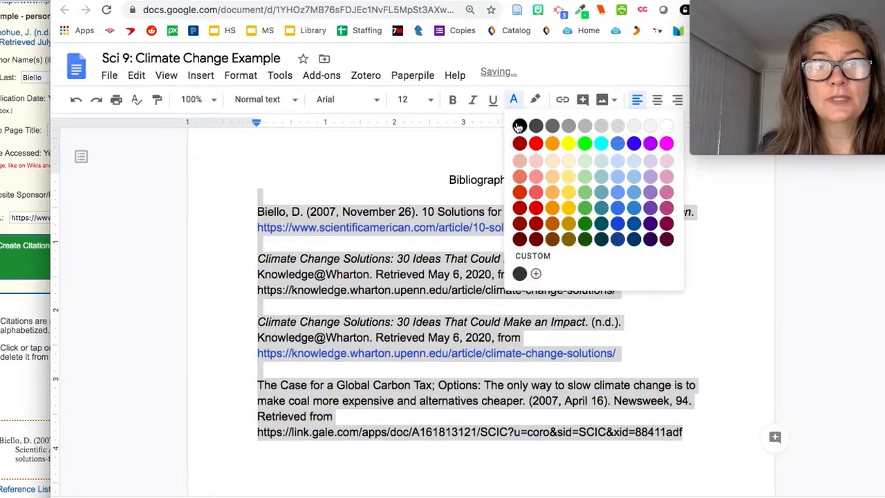
left_click(518, 126)
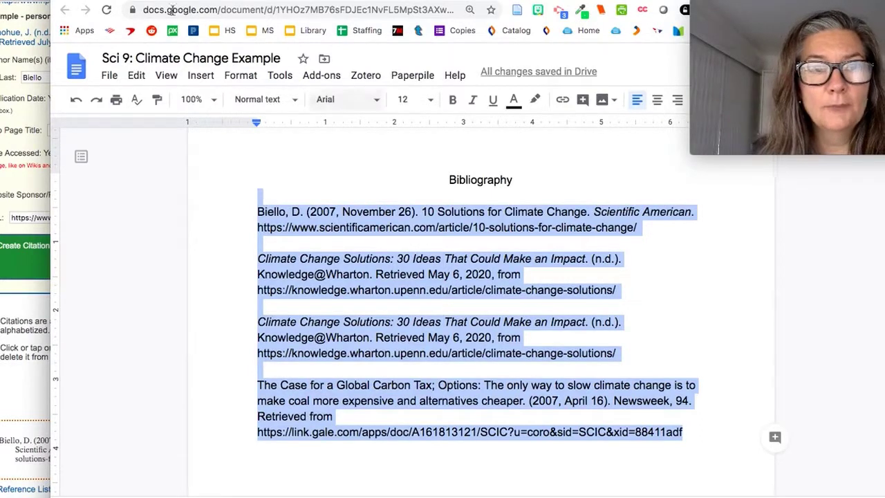
left_click(237, 77)
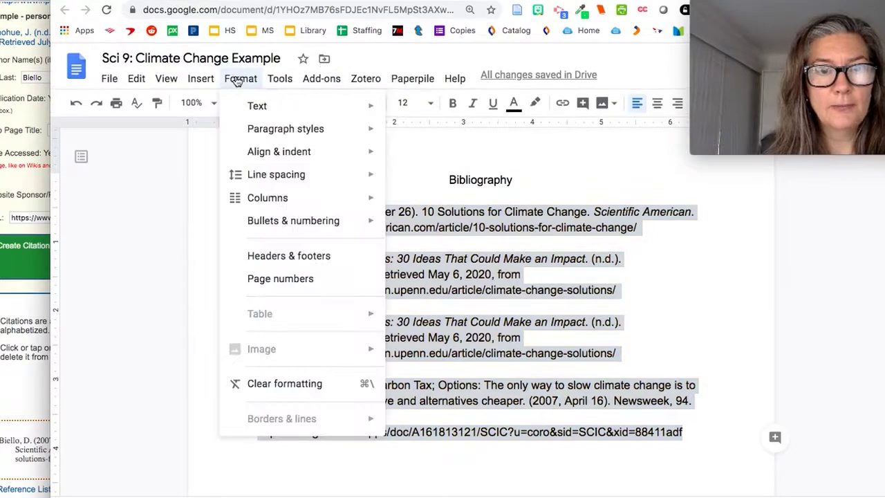
mouse_move(262, 178)
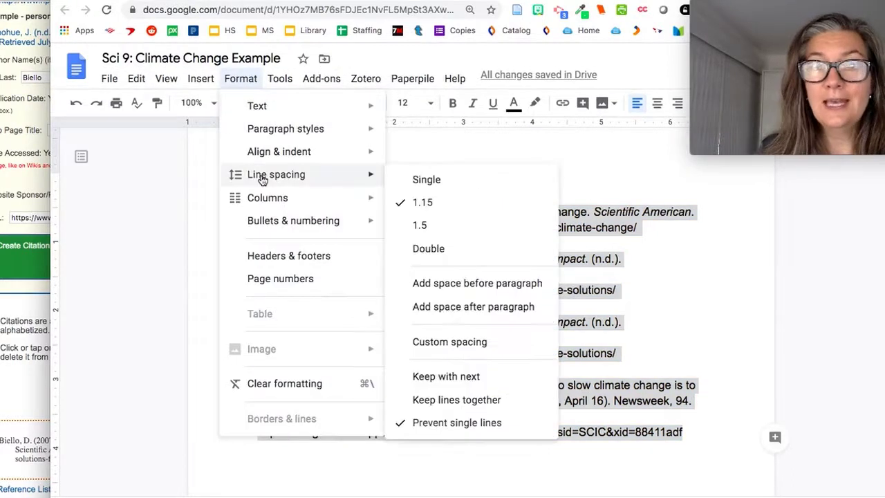
left_click(421, 250)
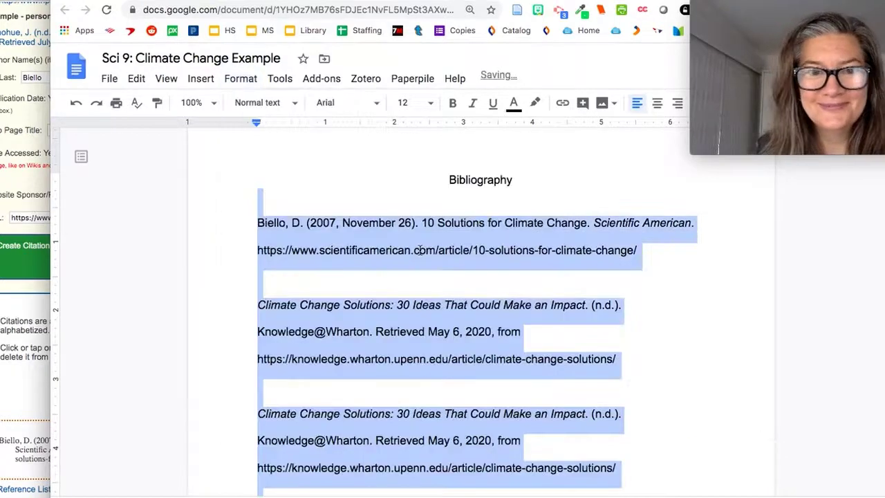
Remove the blank lines between the bibliography entries, from the Scientific American entry down to the Global Carbon Tax entry.
left_click(351, 281)
key("BackSpace")
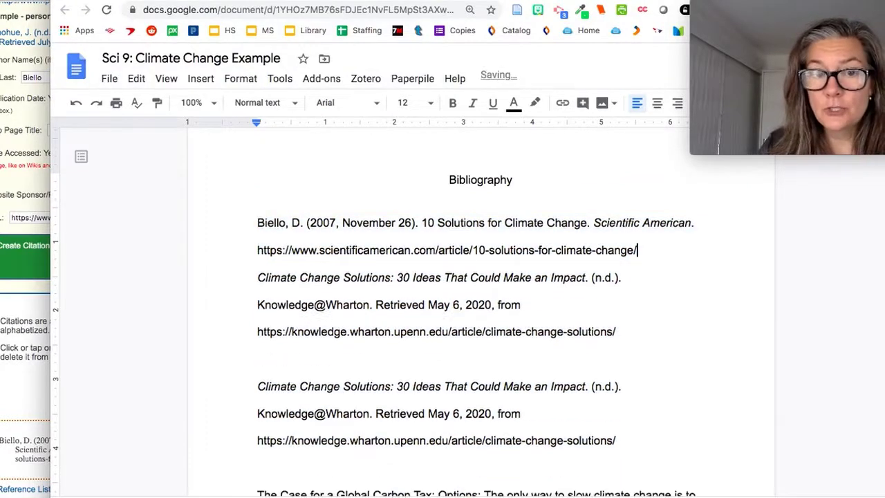
left_click(310, 366)
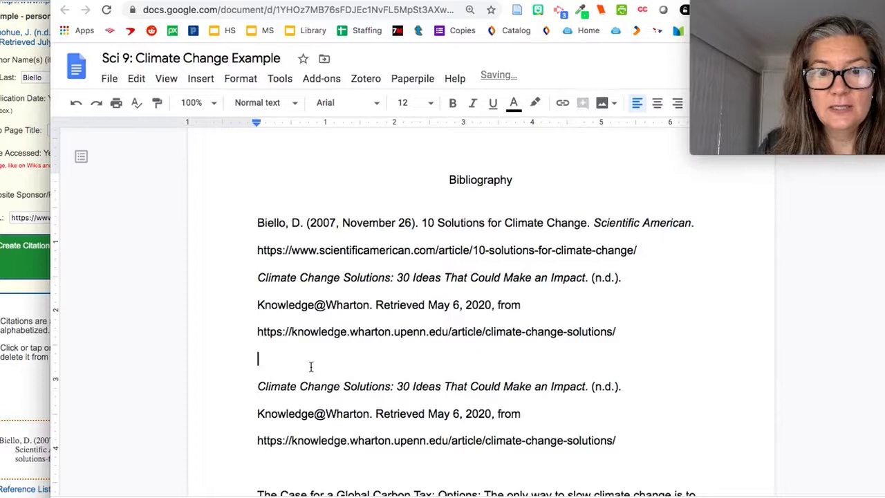
key("BackSpace")
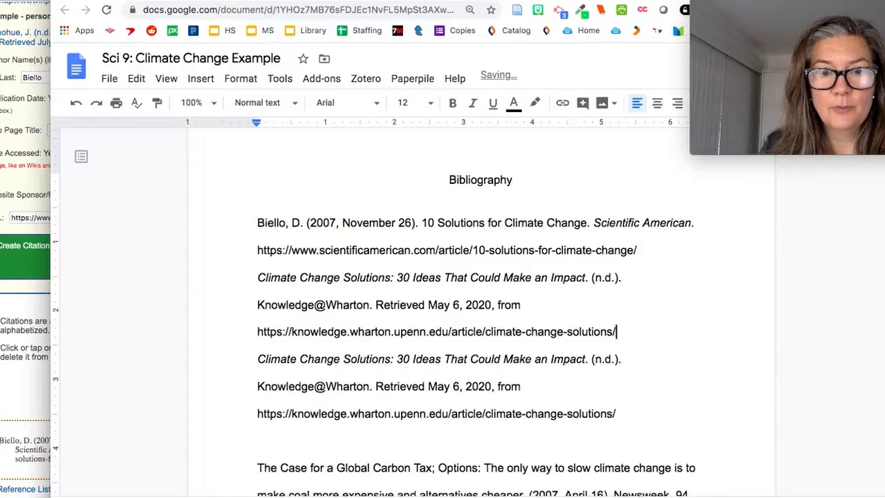
left_click(301, 437)
key("BackSpace")
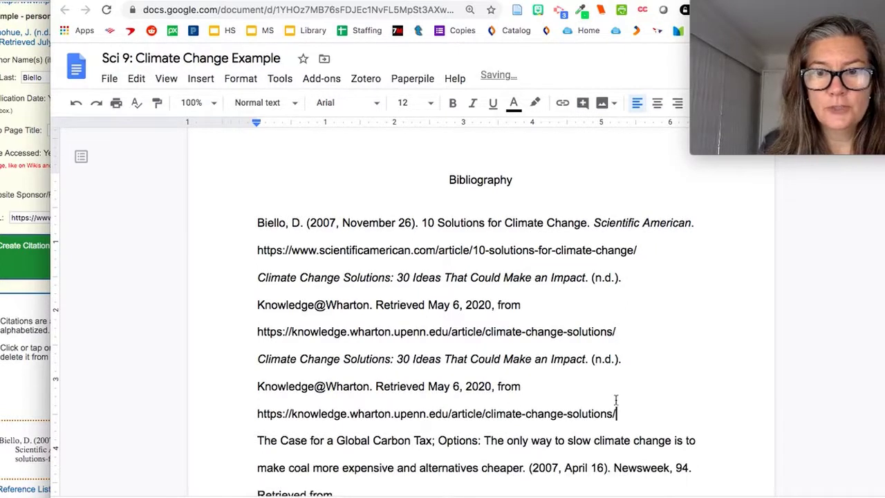
Delete the second, duplicate "Climate Change Solutions: 30 Ideas That Could Make an Impact" entry along with its leftover line.
left_click_drag(345, 414, 257, 408)
left_click_drag(255, 375, 245, 362)
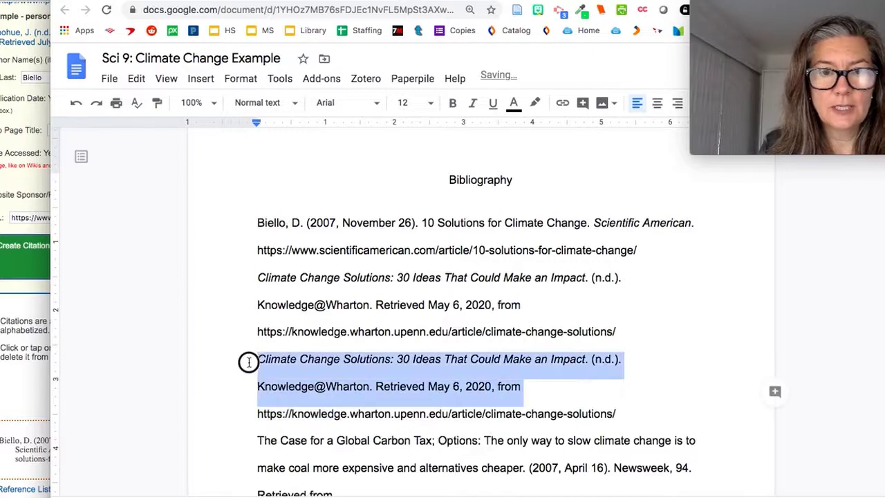
left_click_drag(617, 418, 251, 358)
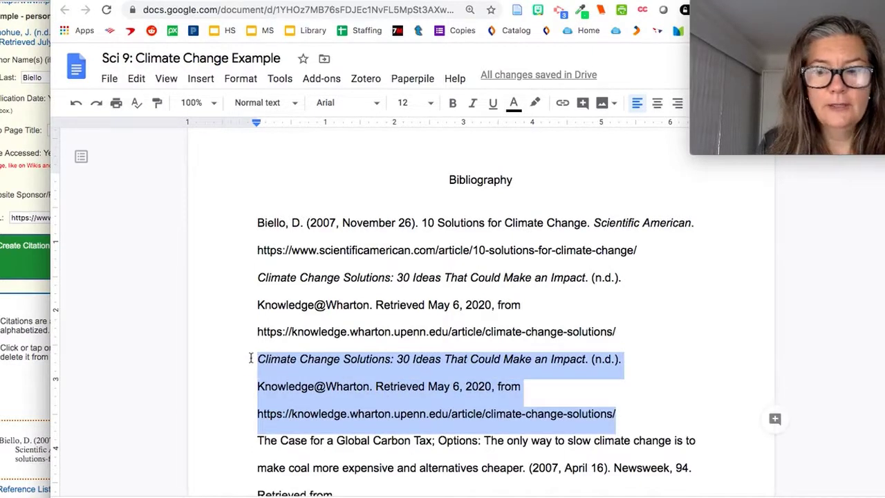
key("BackSpace")
key("BackSpace")
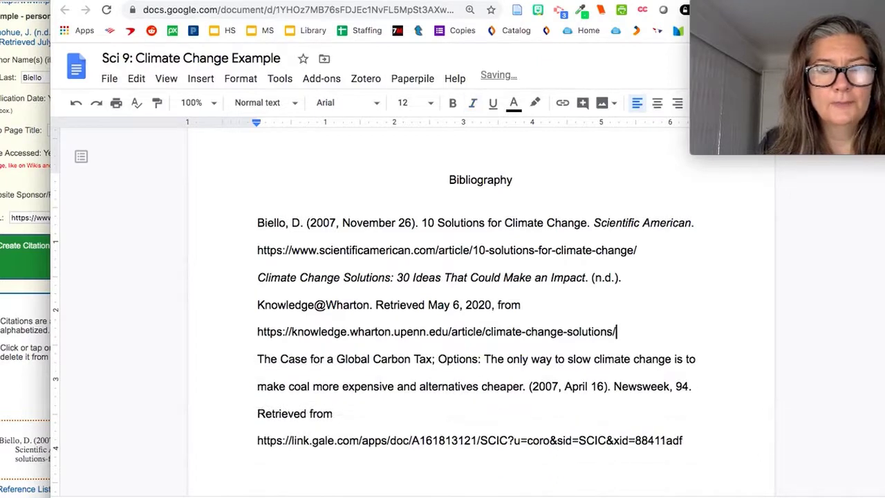
Give all three bibliography entries a hanging indent of about half an inch, keeping each first line at the margin.
scroll(356, 354, "down", 3)
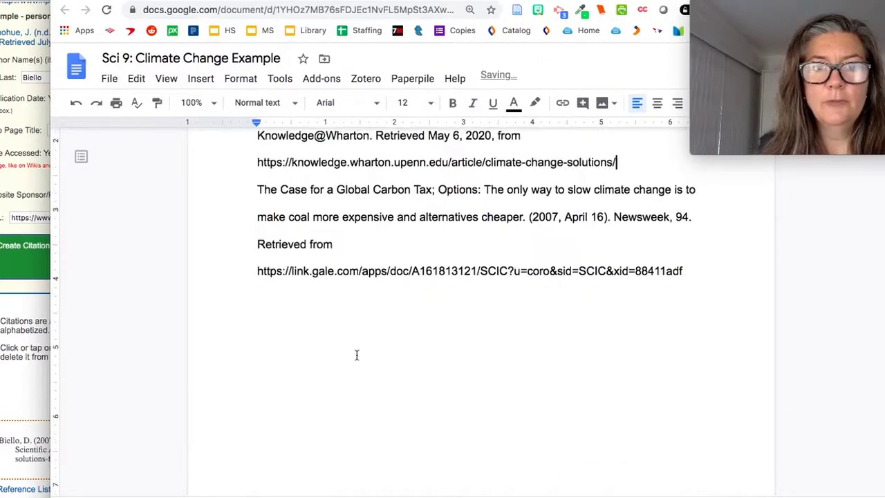
scroll(357, 355, "up", 2)
scroll(356, 355, "up", 1)
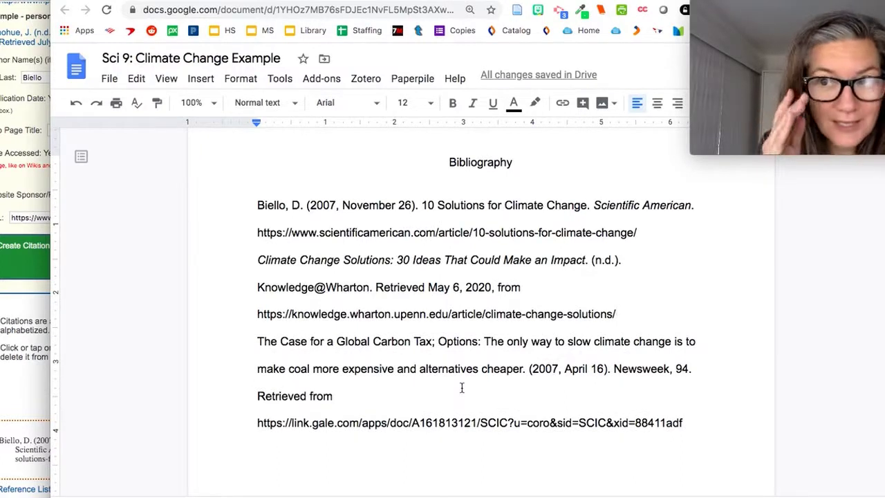
left_click_drag(684, 423, 232, 199)
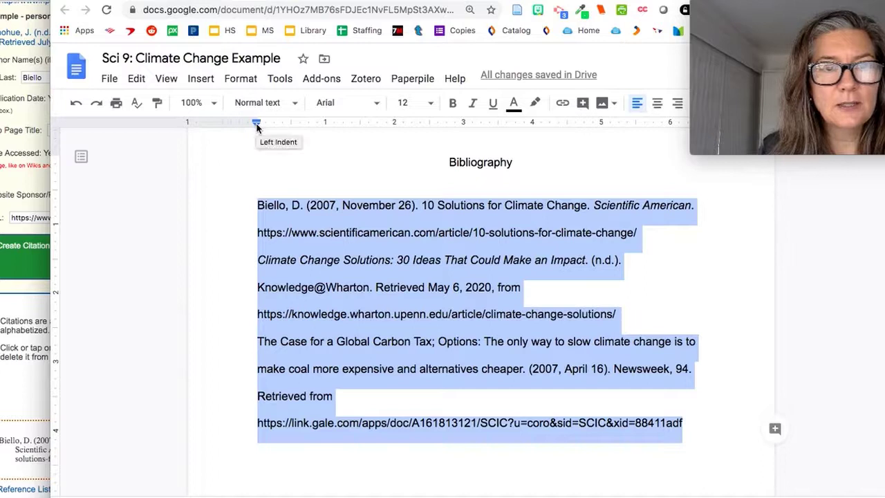
mouse_move(256, 125)
left_mouse_down()
mouse_move(302, 127)
mouse_move(247, 118)
mouse_move(256, 123)
left_mouse_up()
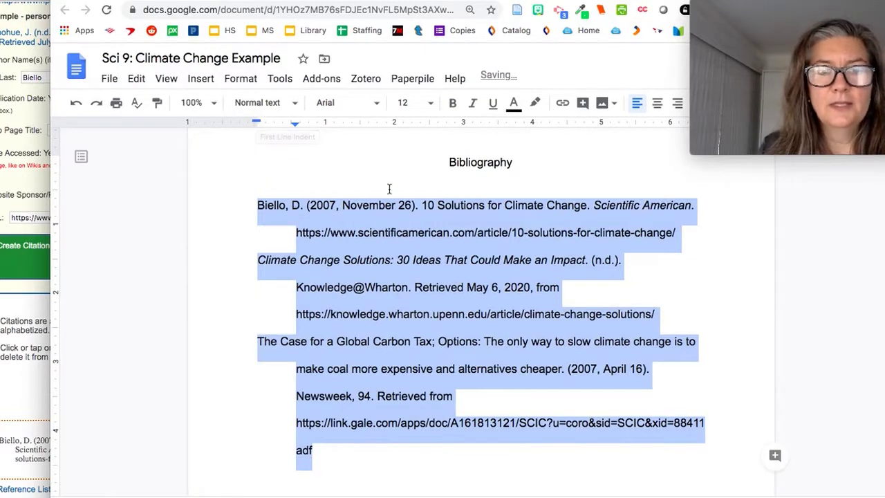
left_click(659, 283)
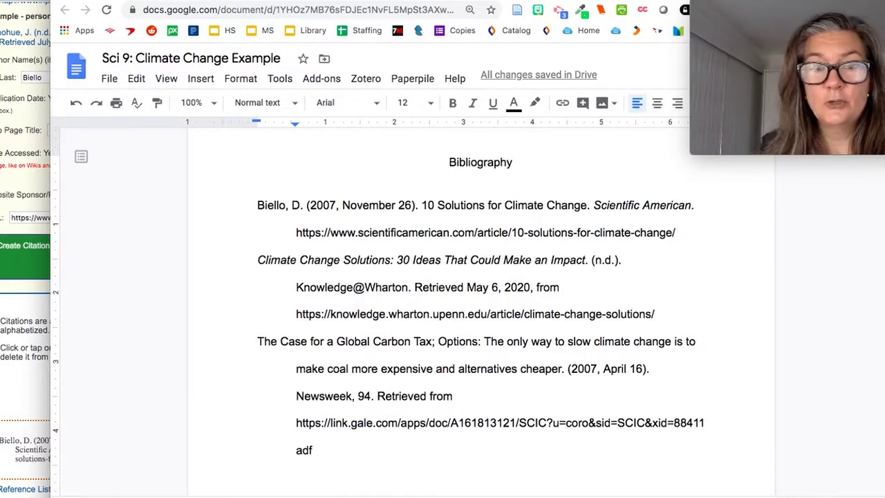
Insert two blank lines below the "10 Solutions for Climate Change" entry.
left_click(676, 233)
key("Return")
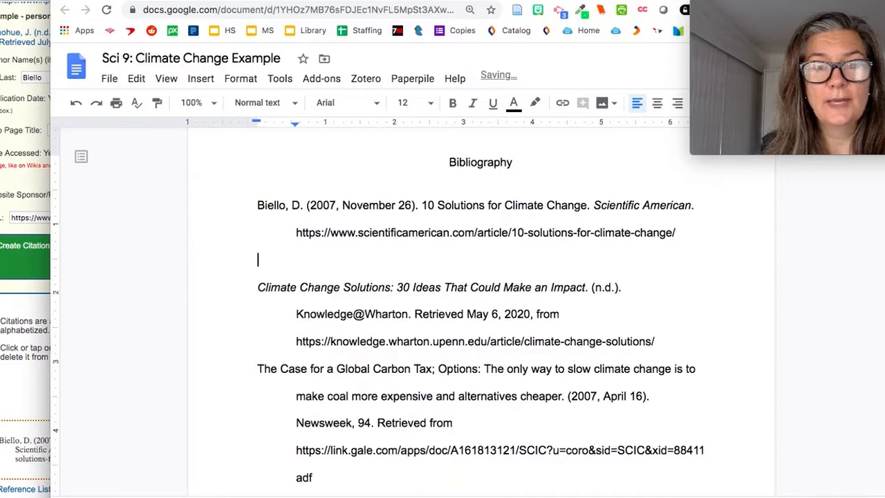
key("Return")
Enter the filler line "asdflakjsdf;laksjdf;laksjdf;laksjdf" below the first entry, indent it one level, and delete its text again.
left_click(269, 261)
type("asdflakjsd")
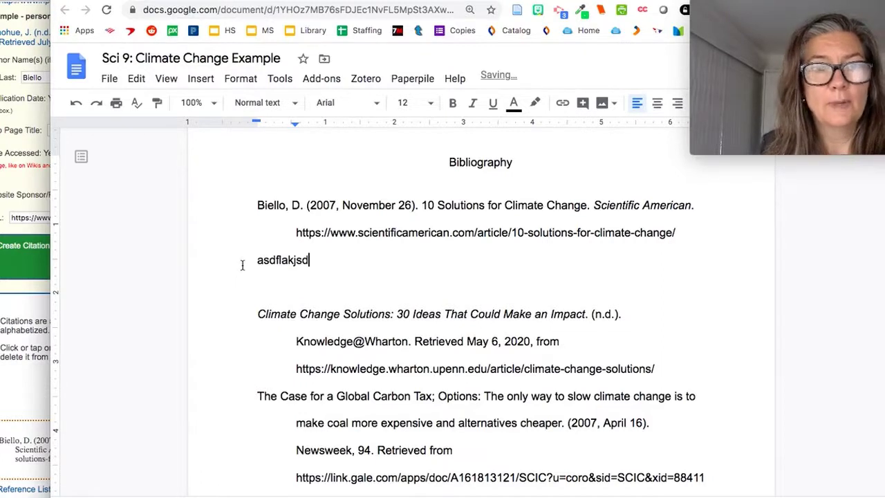
type("f;laksjdf;laksjdf;laksjdf")
left_click(242, 265)
key("Tab")
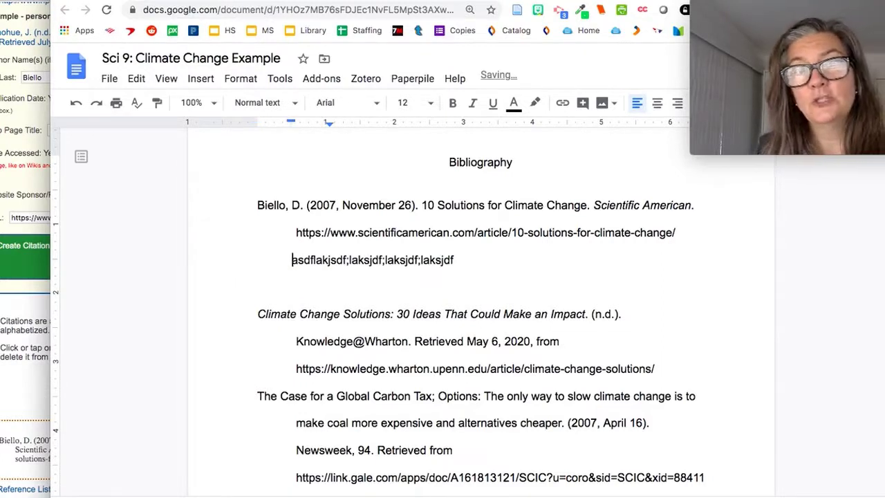
left_click_drag(467, 260, 258, 266)
key("BackSpace")
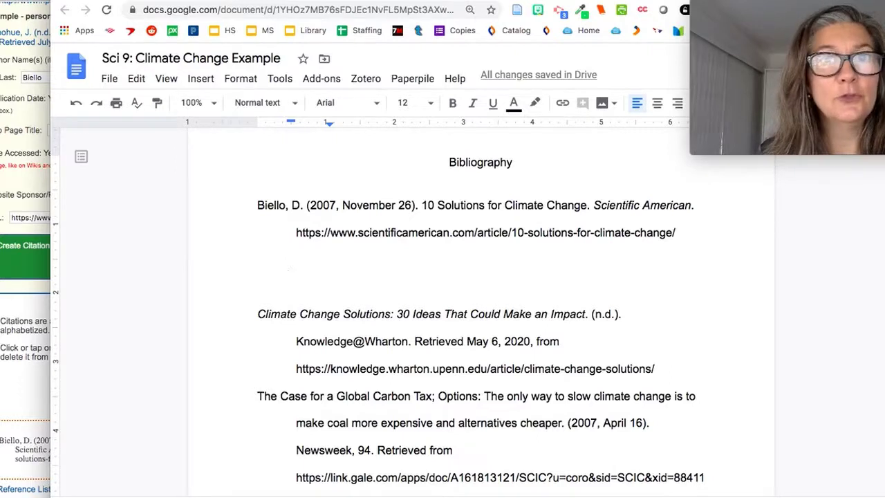
Switch to Paperpile's Climate Change folder and open the citation copying options for the selected Global Carbon Tax article.
key("ctrl+Tab")
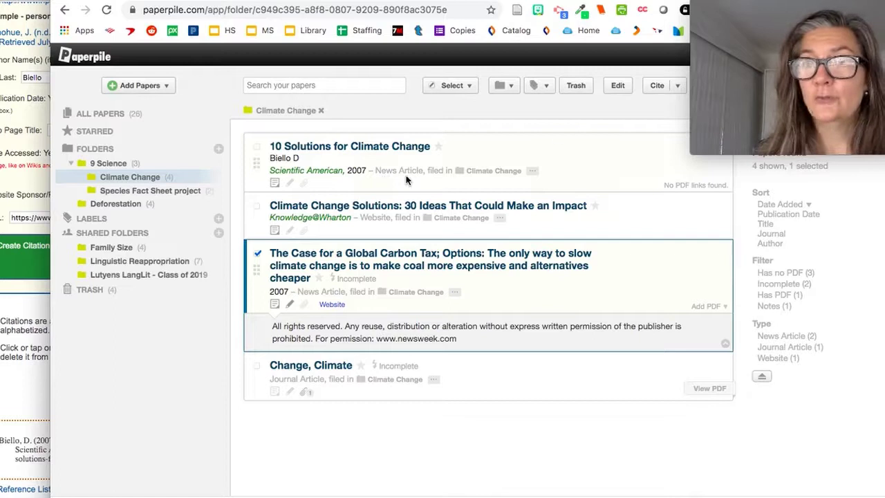
left_click(677, 86)
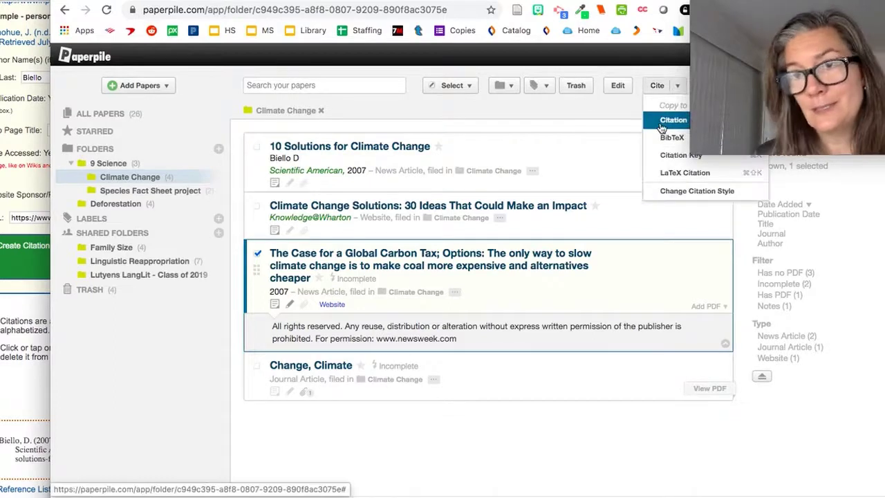